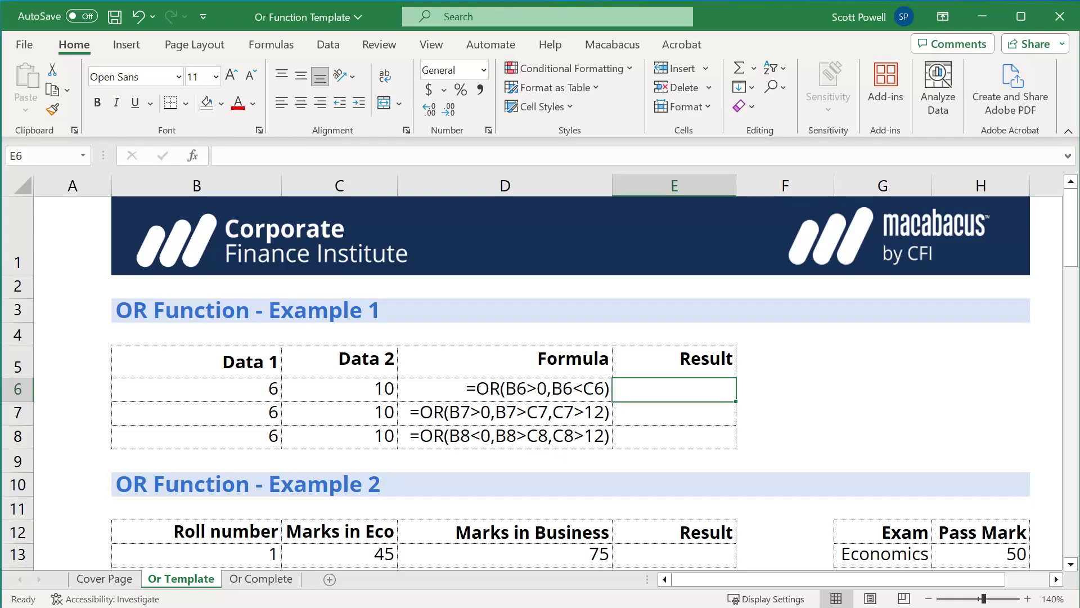
- Review the row 6 input values and the example formula
click(504, 388)
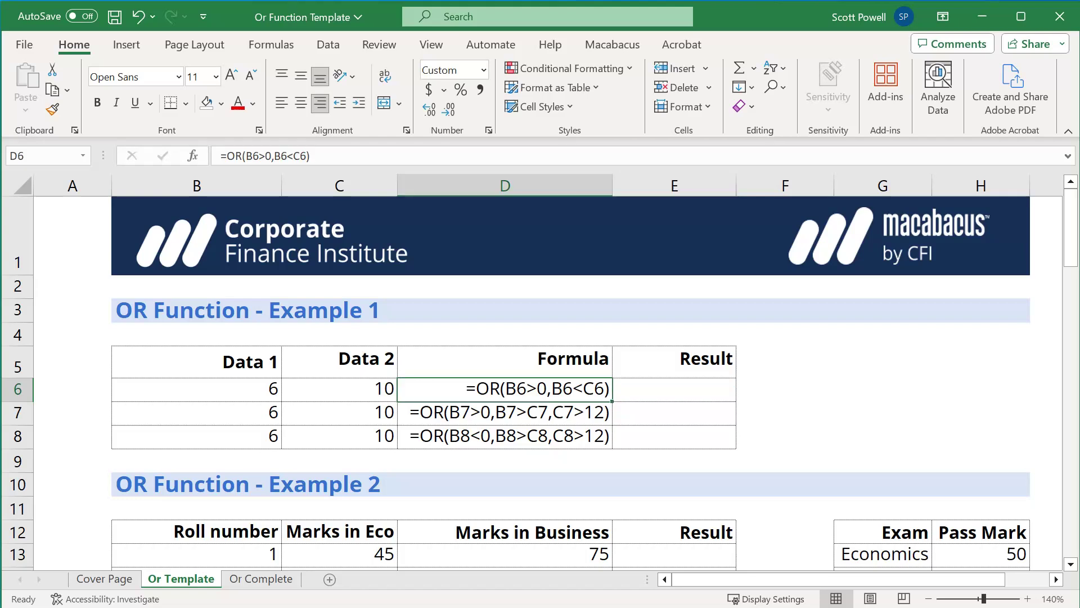
click(339, 389)
click(197, 389)
click(197, 360)
click(197, 389)
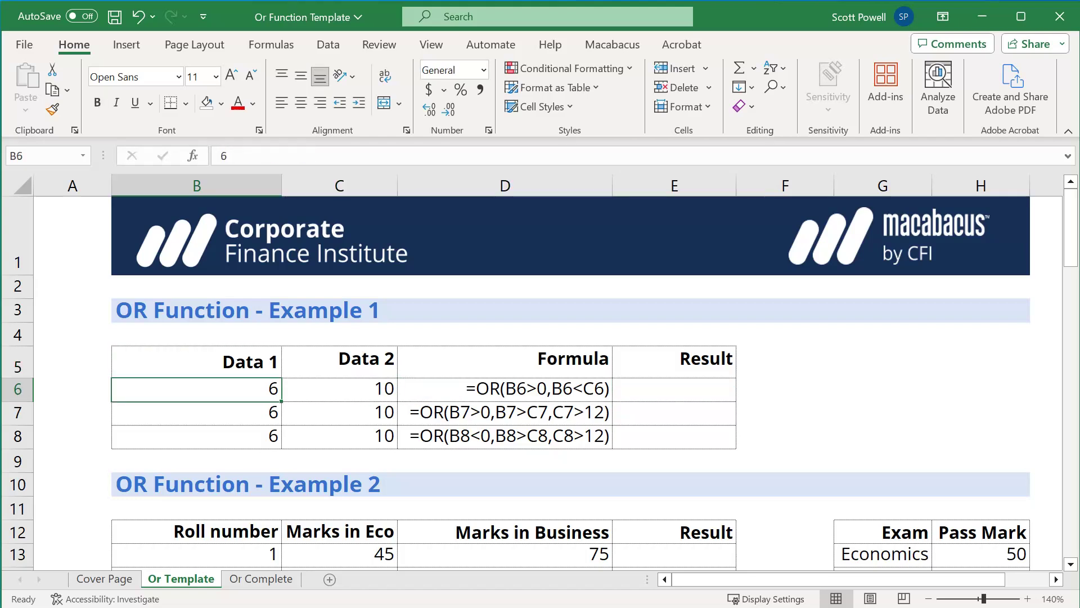
click(339, 389)
click(505, 389)
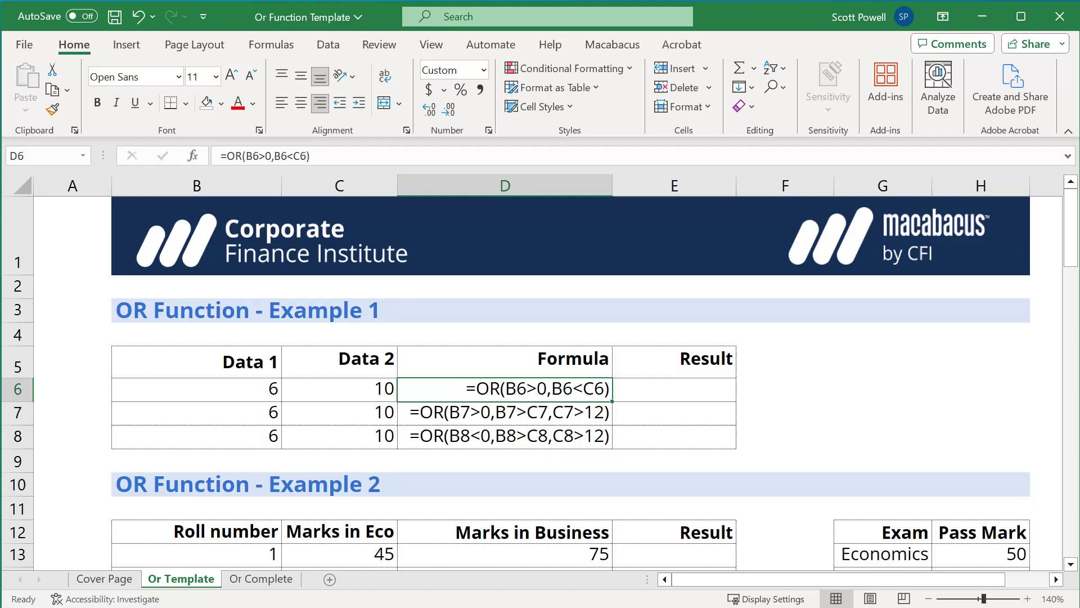
- Enter =OR(B6>0,B6<C6) in E6 so it returns TRUE
click(674, 388)
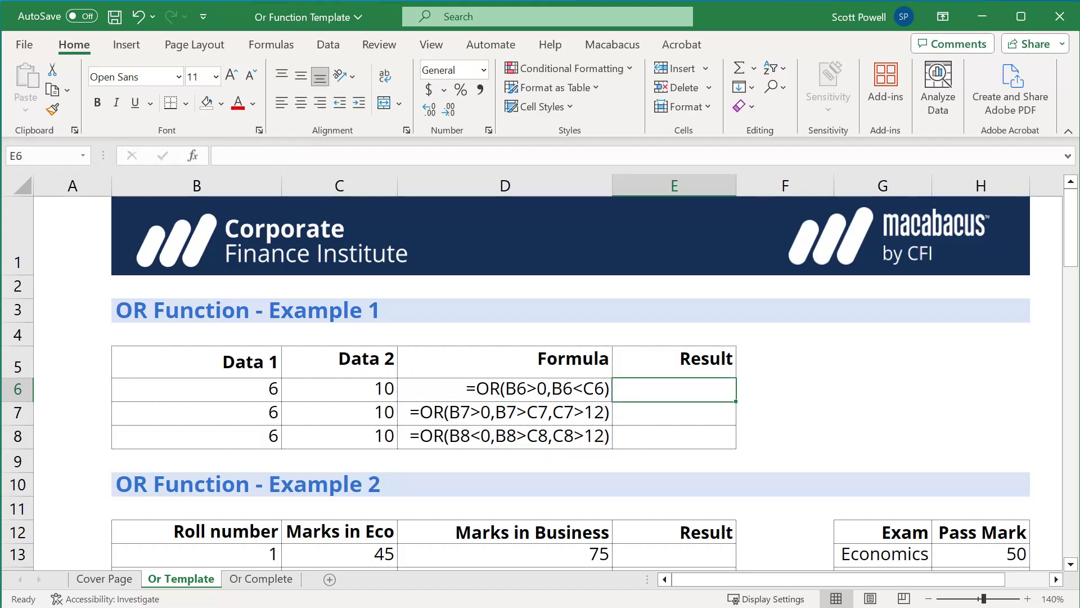
text(=OR()
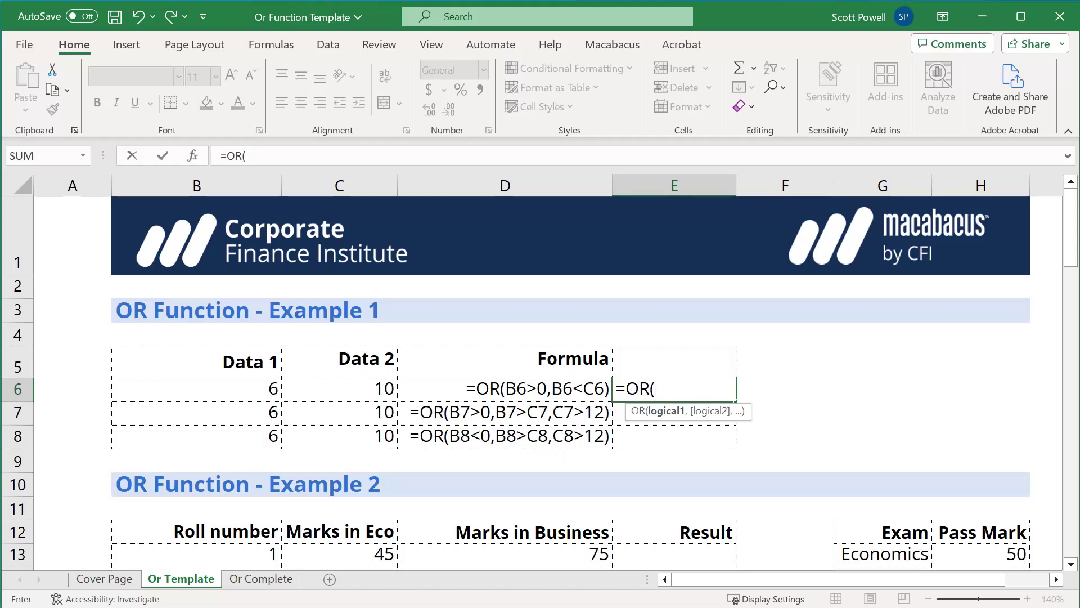
key(Left)
key(Left)
key(Left)
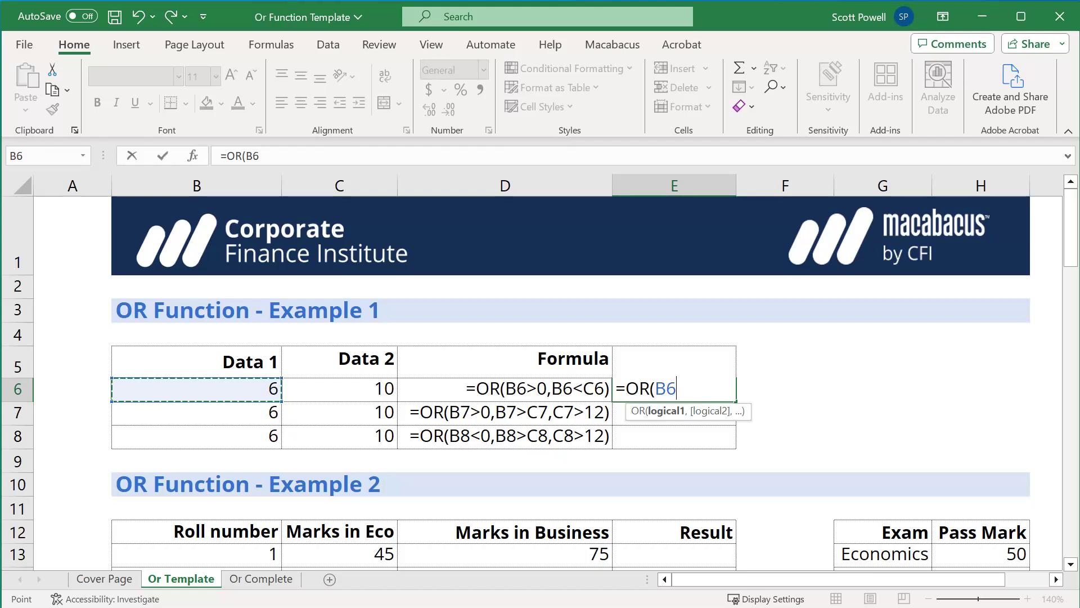
text(>0)
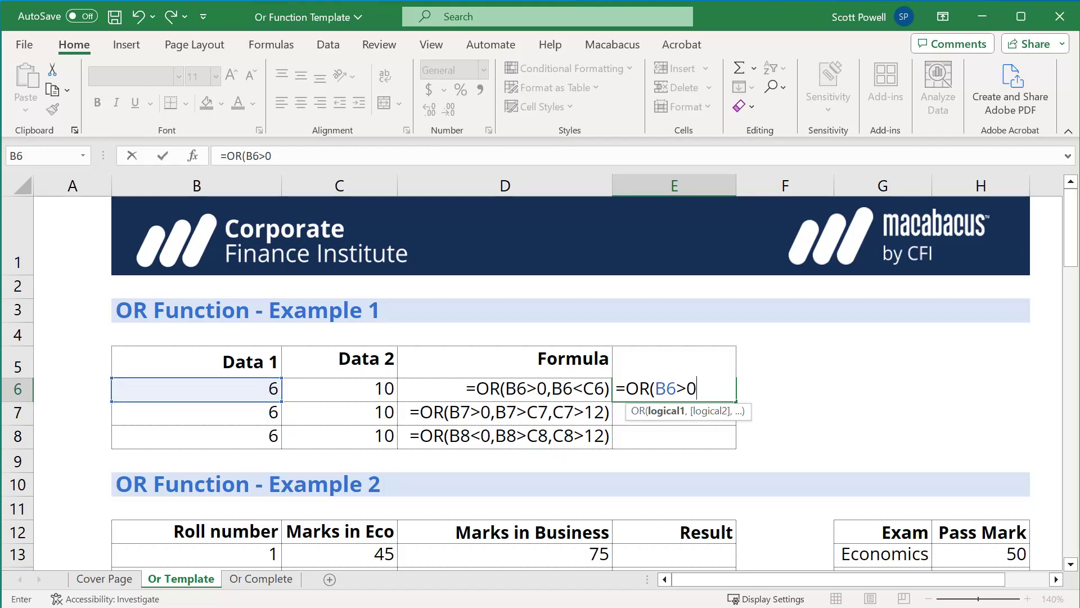
text(,)
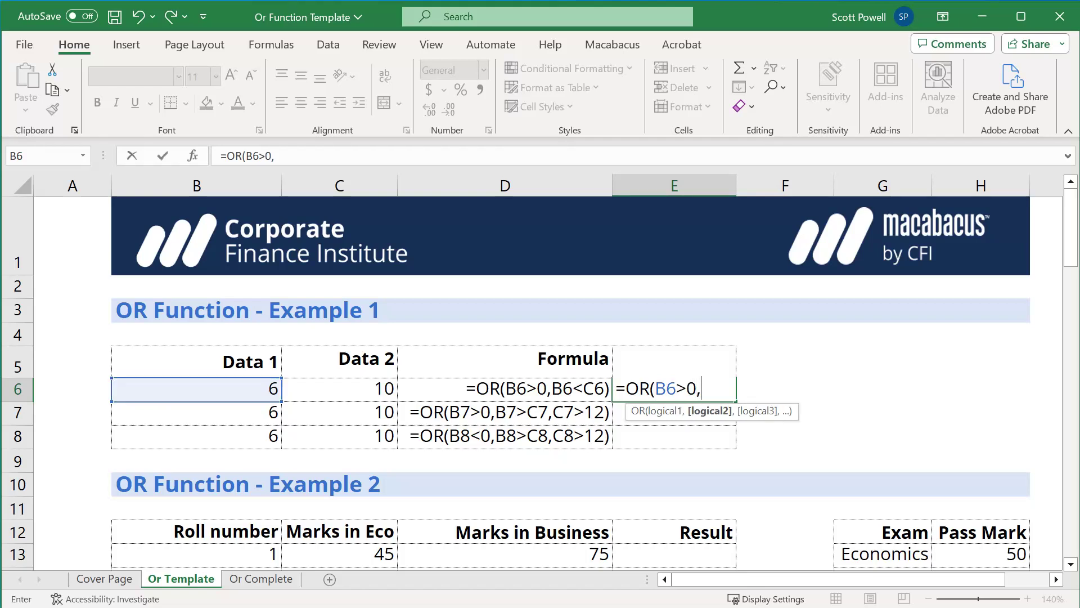
key(Left)
key(Left)
key(Left)
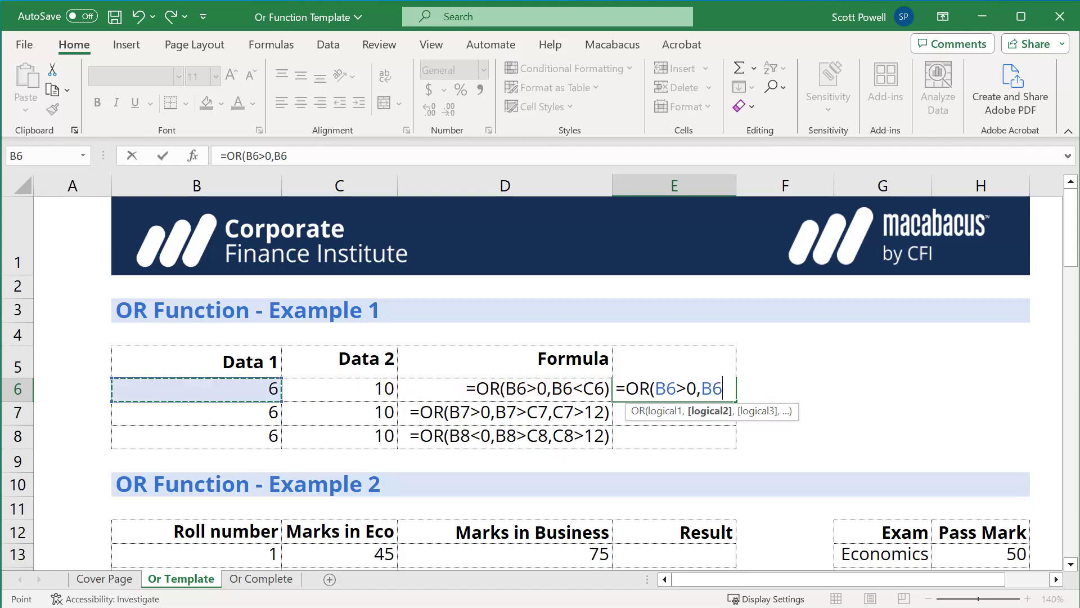
text(<)
key(Left)
key(Left)
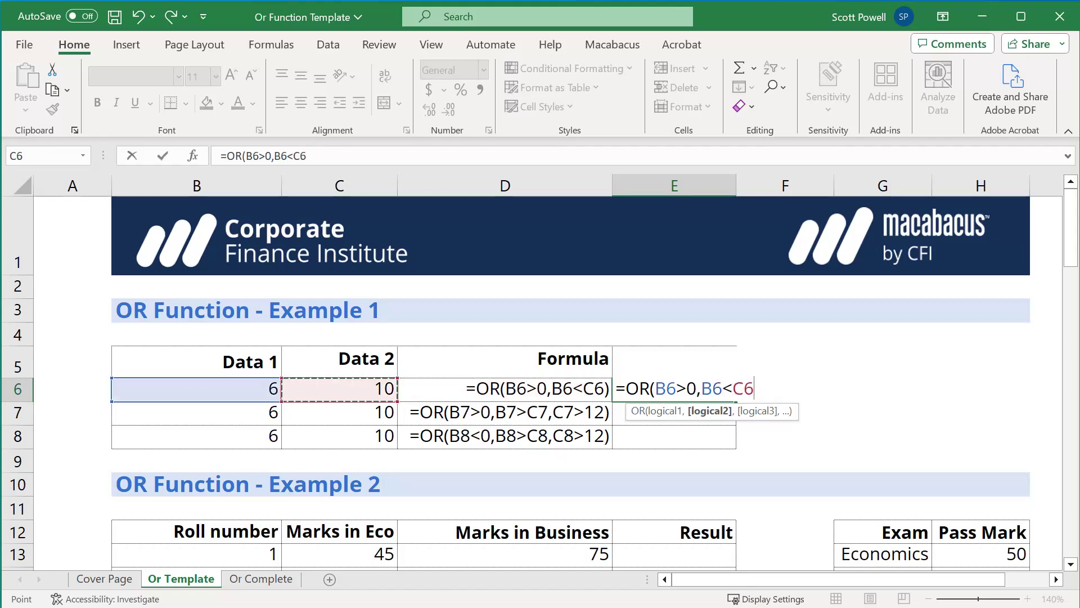
text())
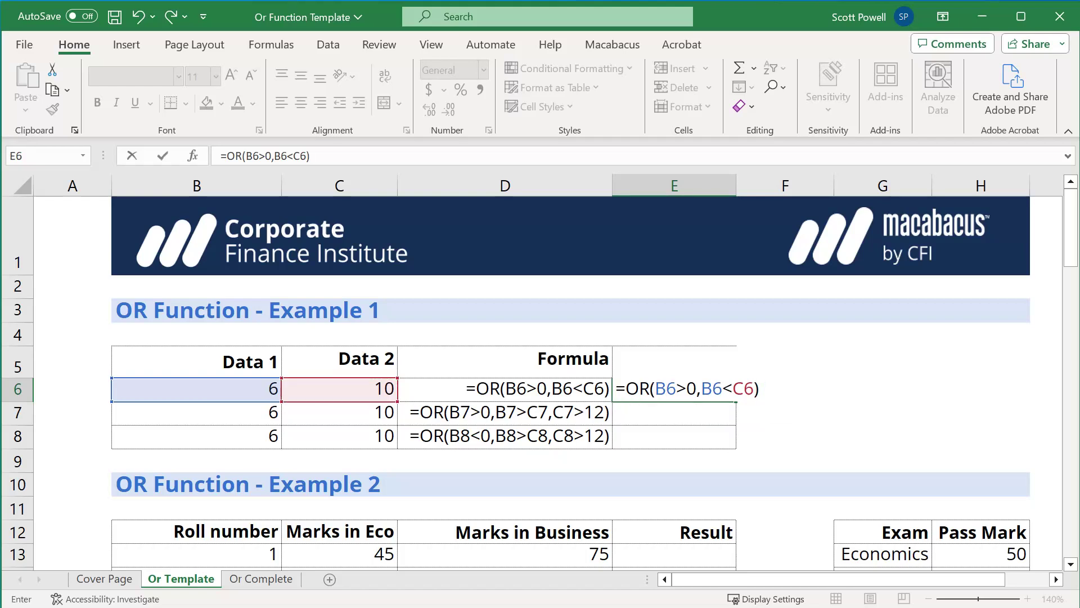
key(Return)
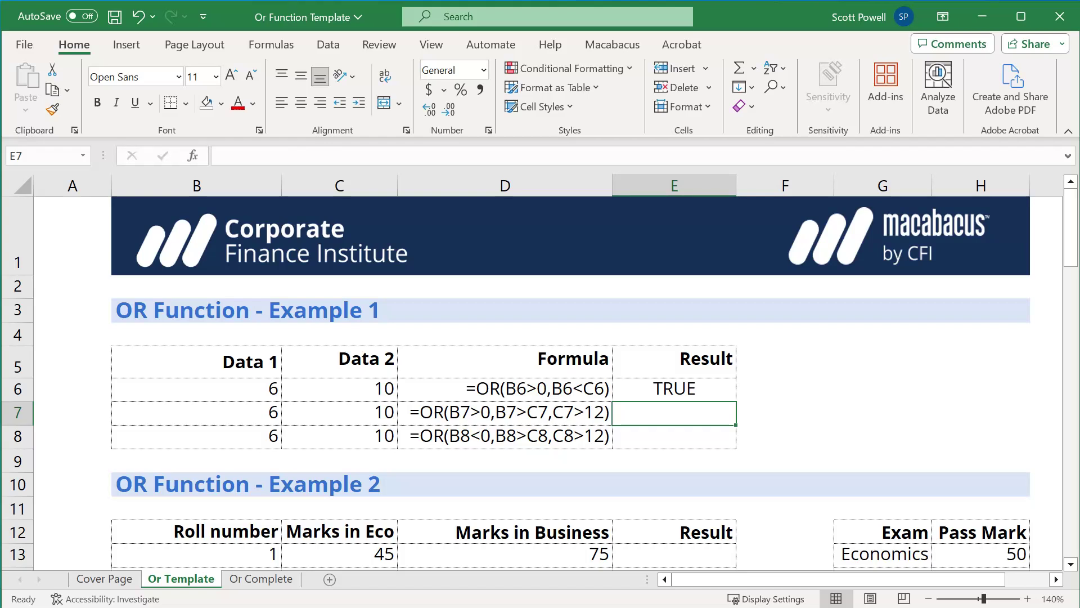
- Enter =OR(B7>0,B7>C7,C7>12) in E7, returning TRUE
text(=OR()
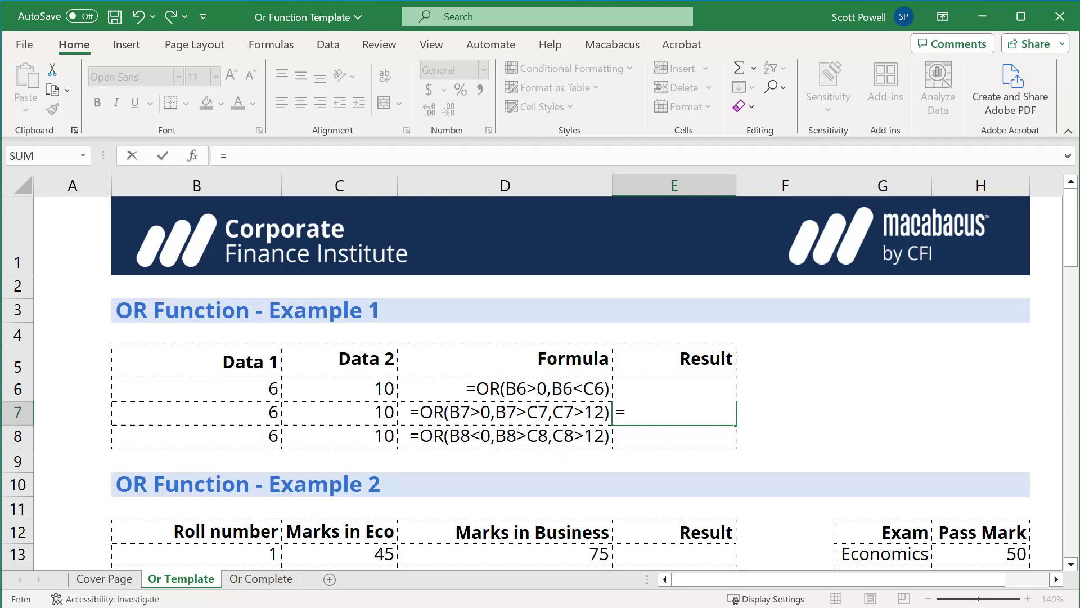
click(340, 412)
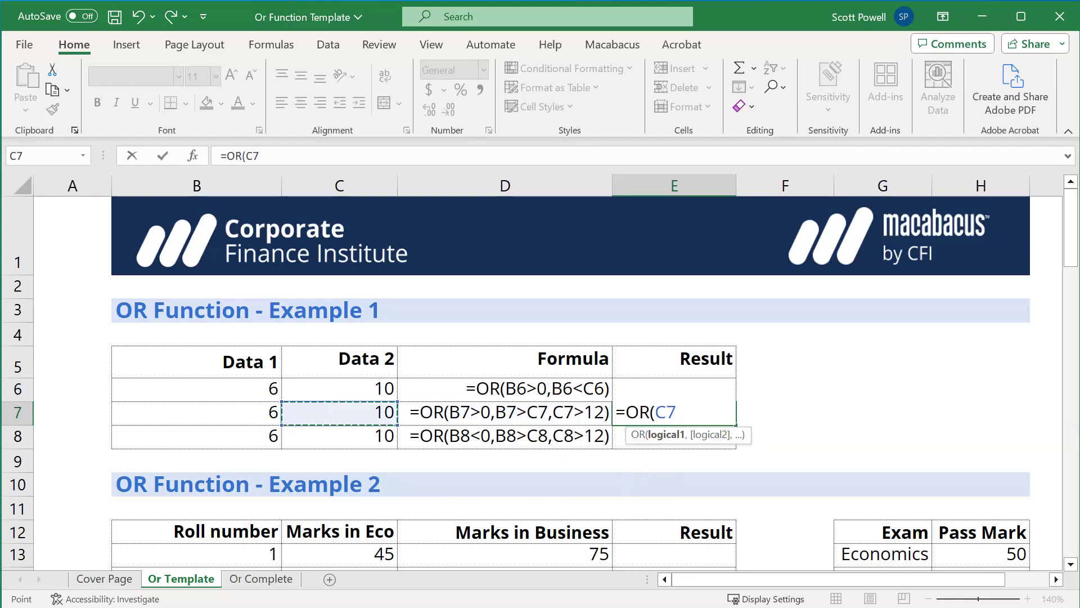
click(196, 412)
text(>)
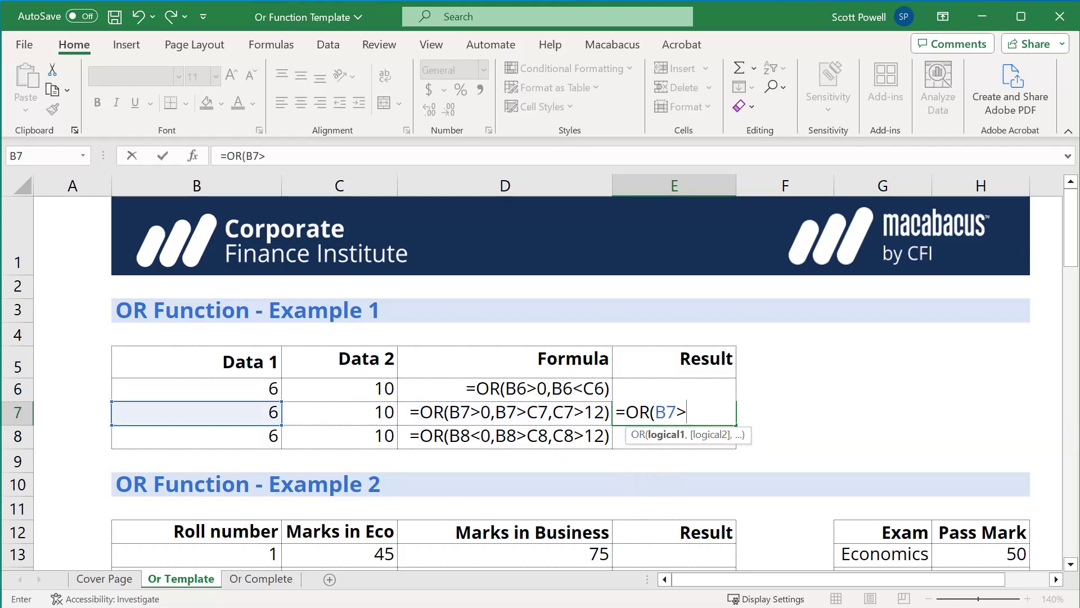
text(0,)
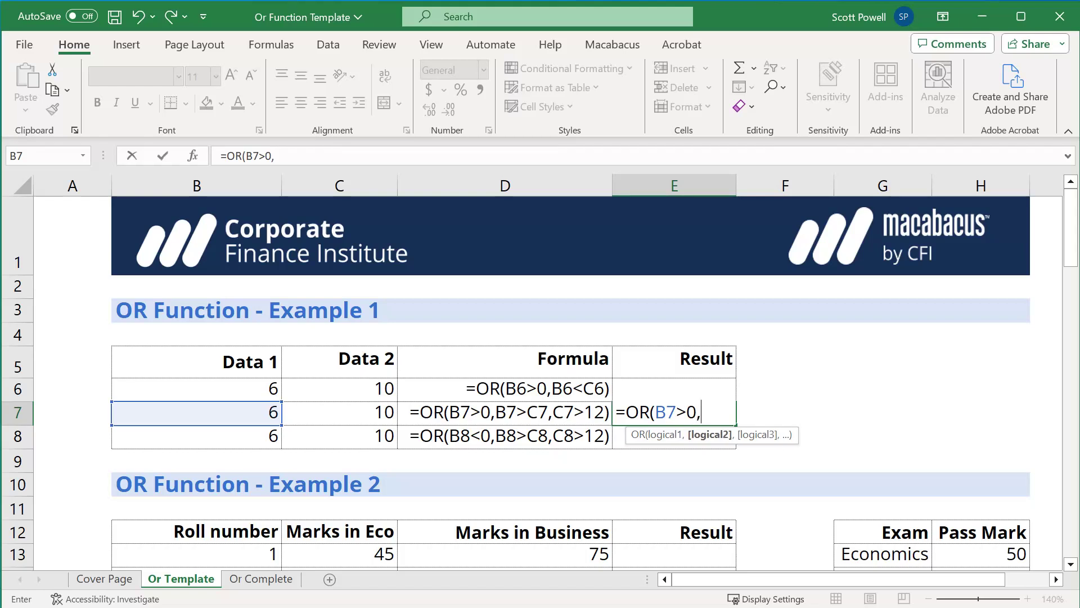
key(Left)
key(Left)
key(Left)
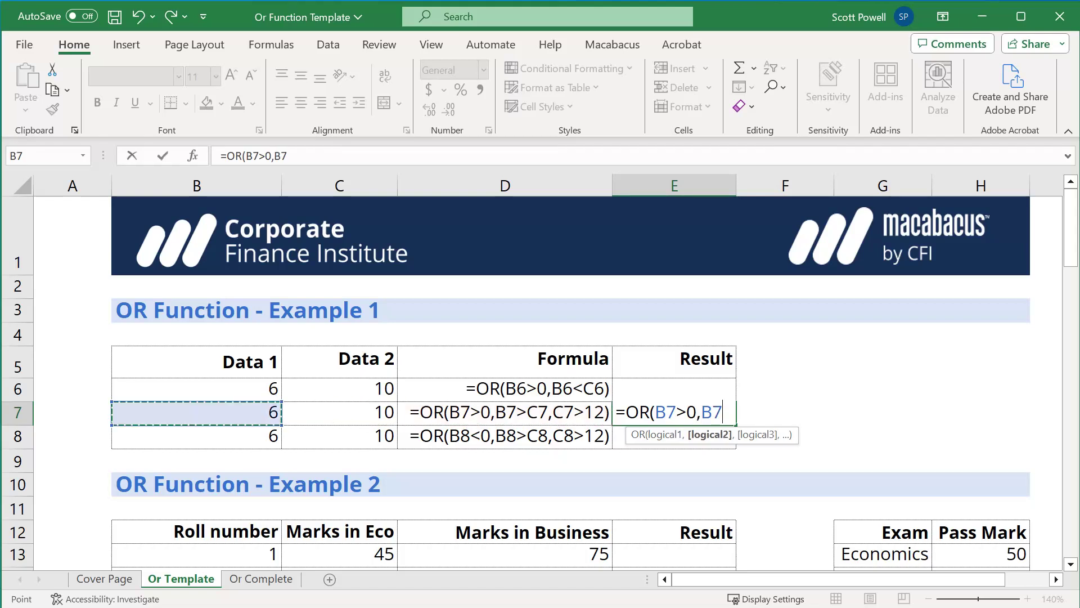
text(>)
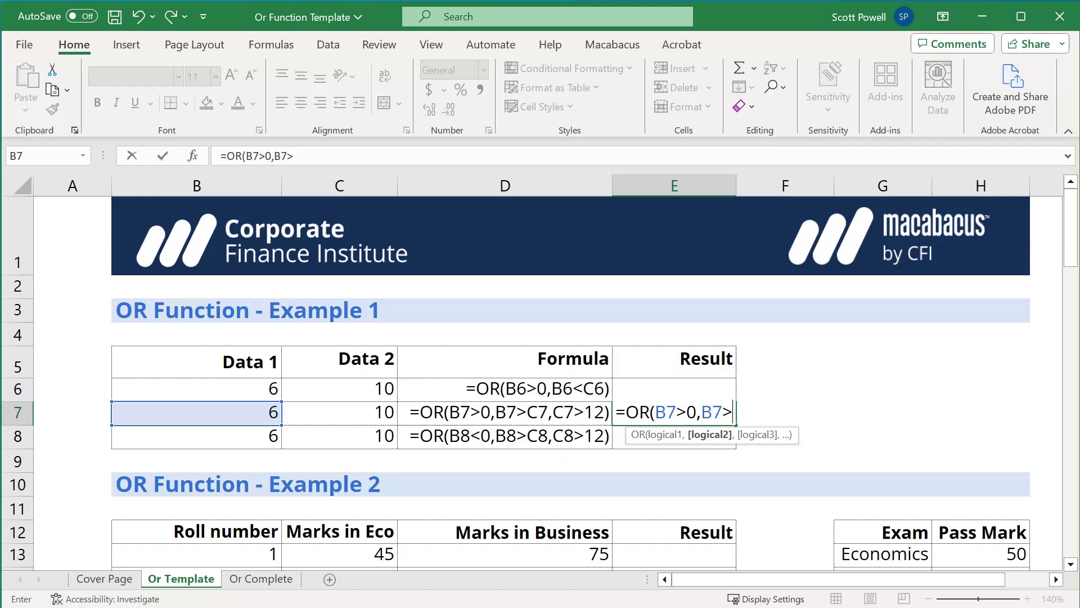
key(Left)
key(Left)
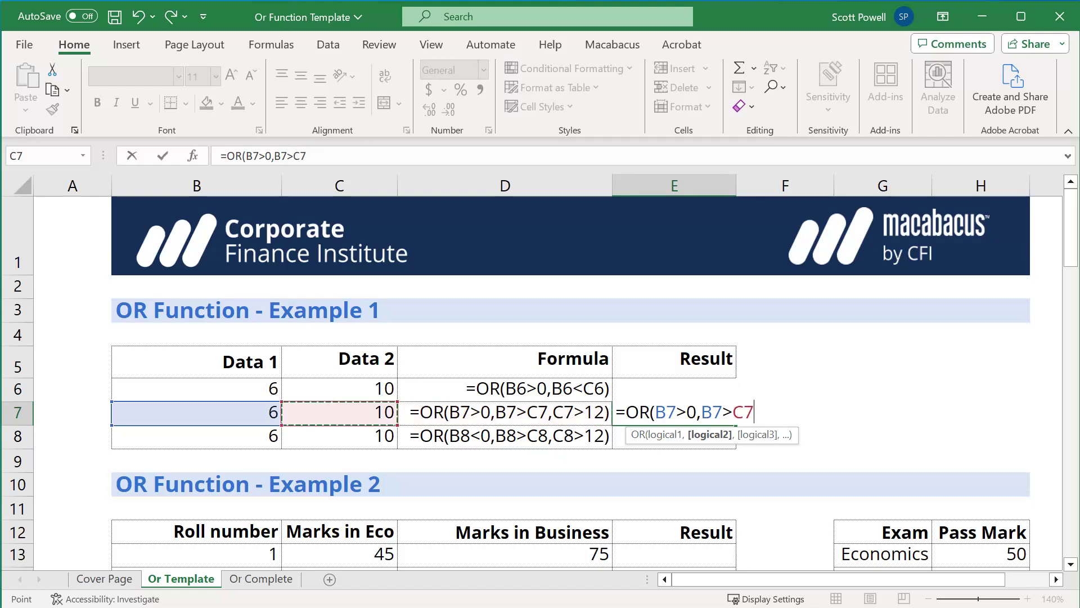
text(,)
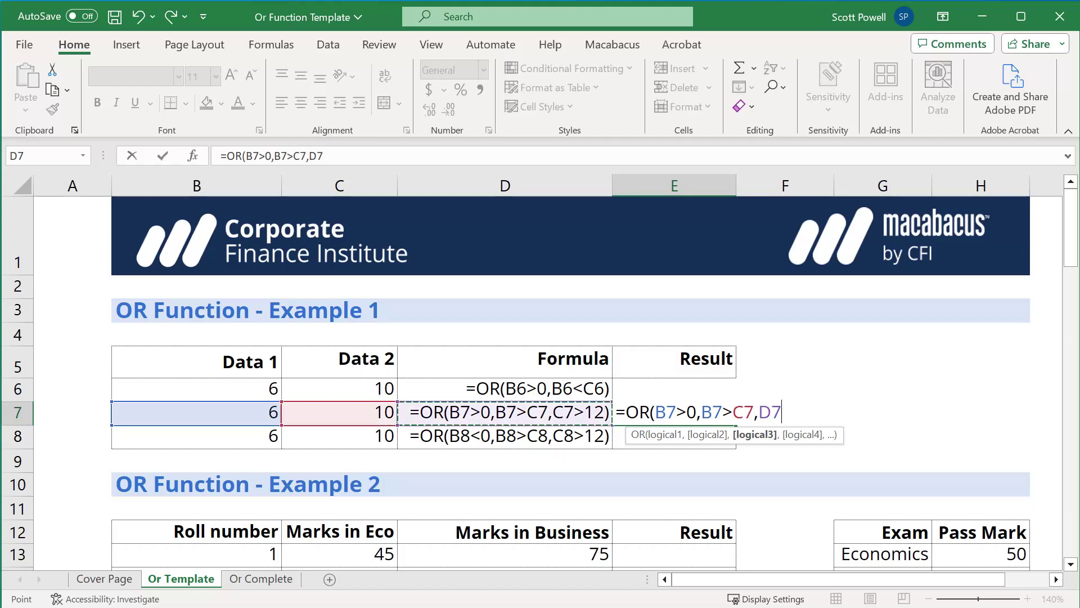
key(Left)
key(Left)
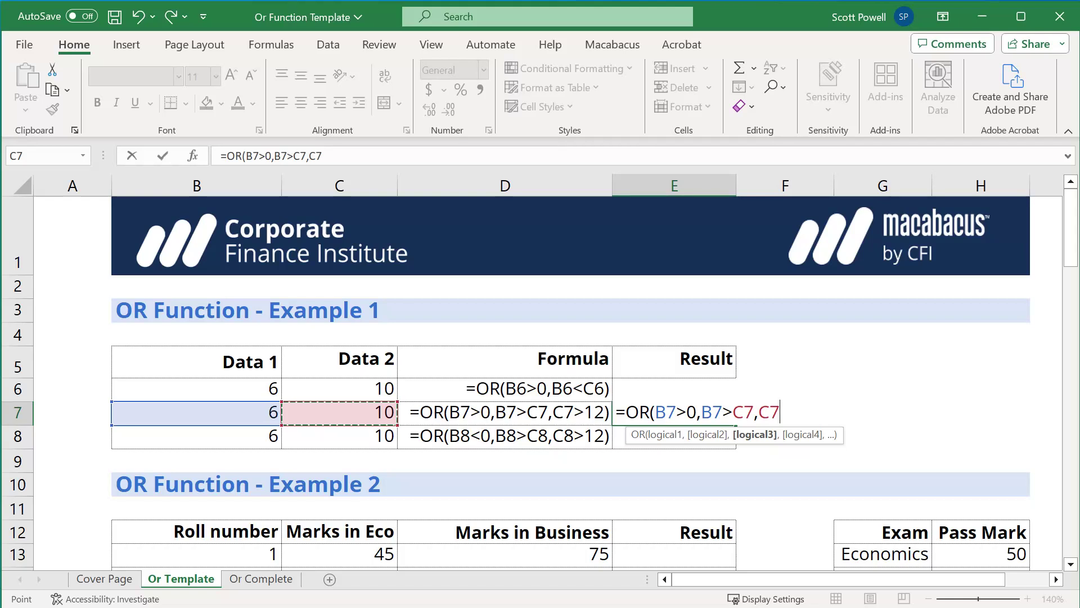
text(>12))
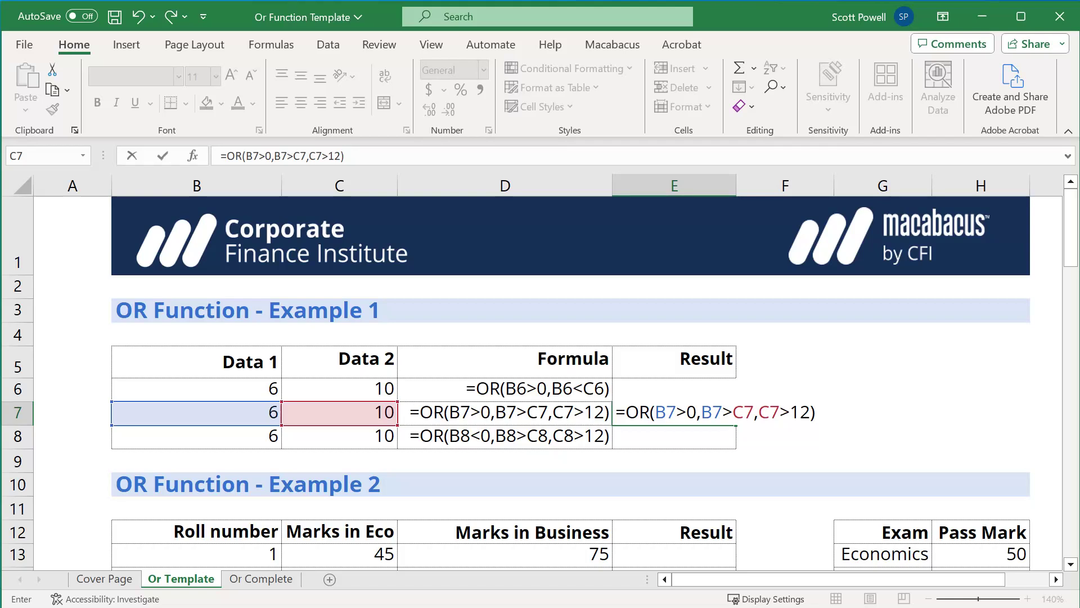
key(Return)
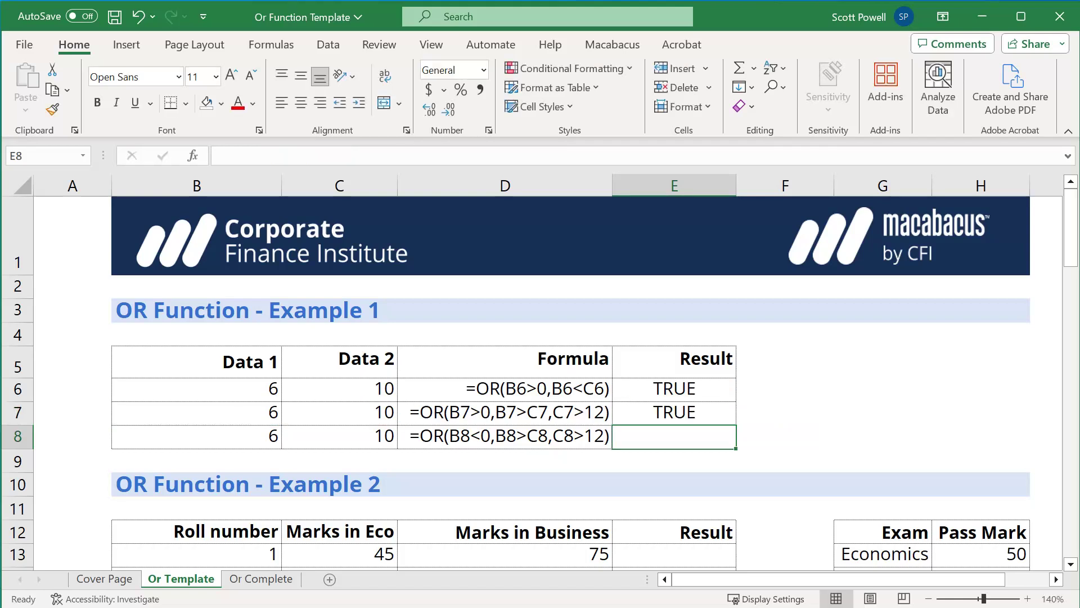
- Enter =OR(B8<0,B8>C8,C8>12) in E8, returning FALSE
click(504, 436)
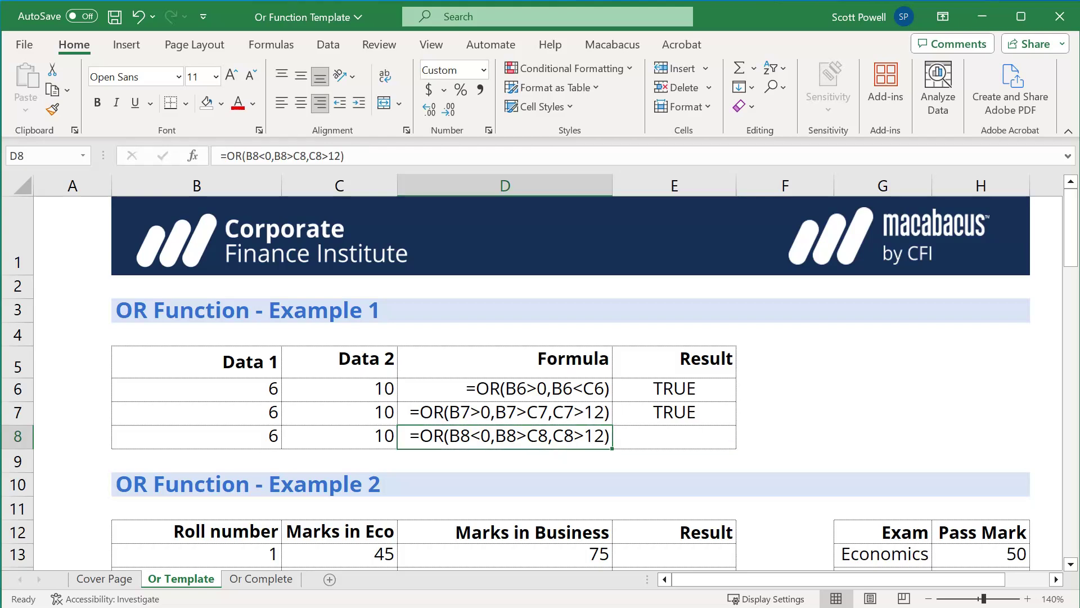
click(674, 436)
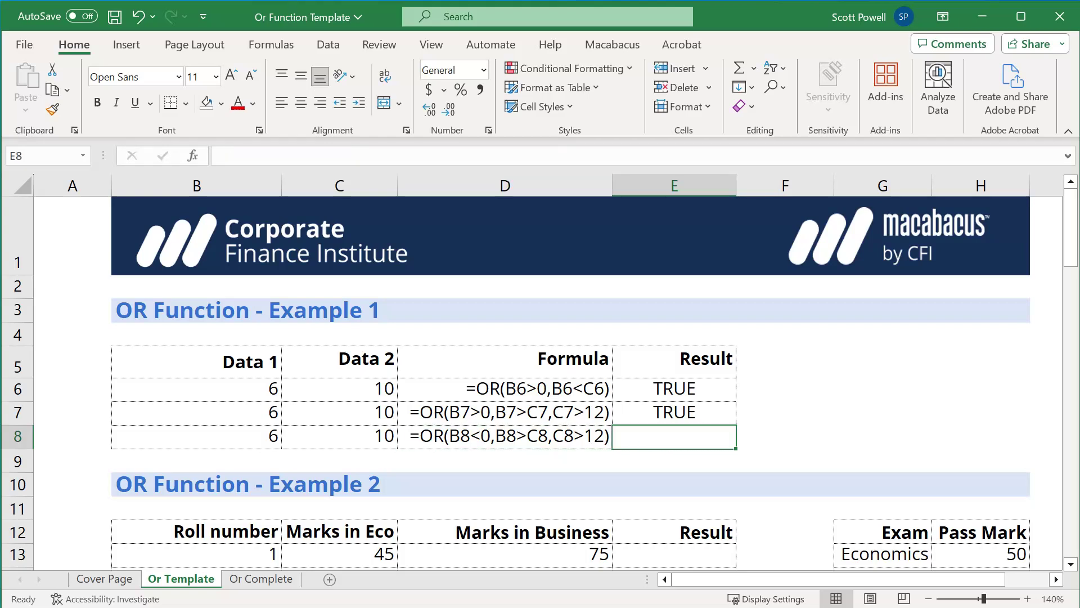
text(=)
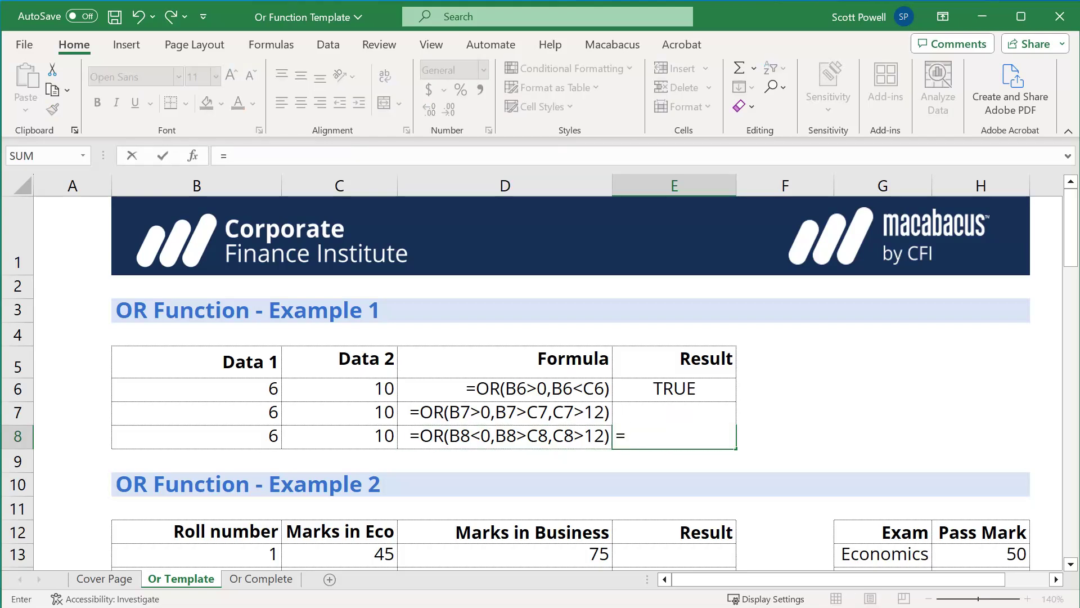
text(OR()
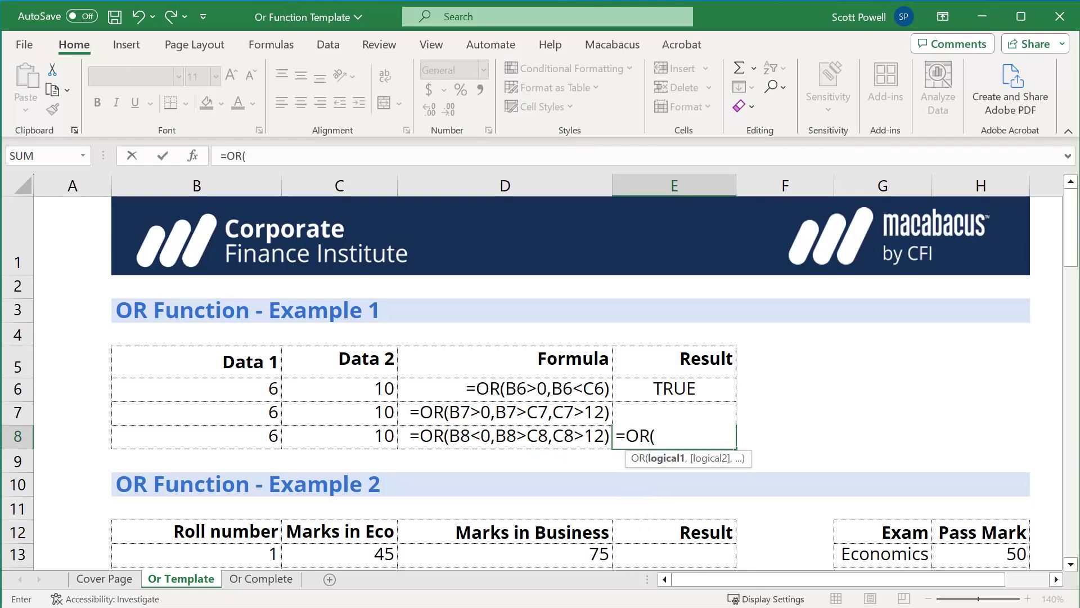
key(Left)
key(Left)
key(Left)
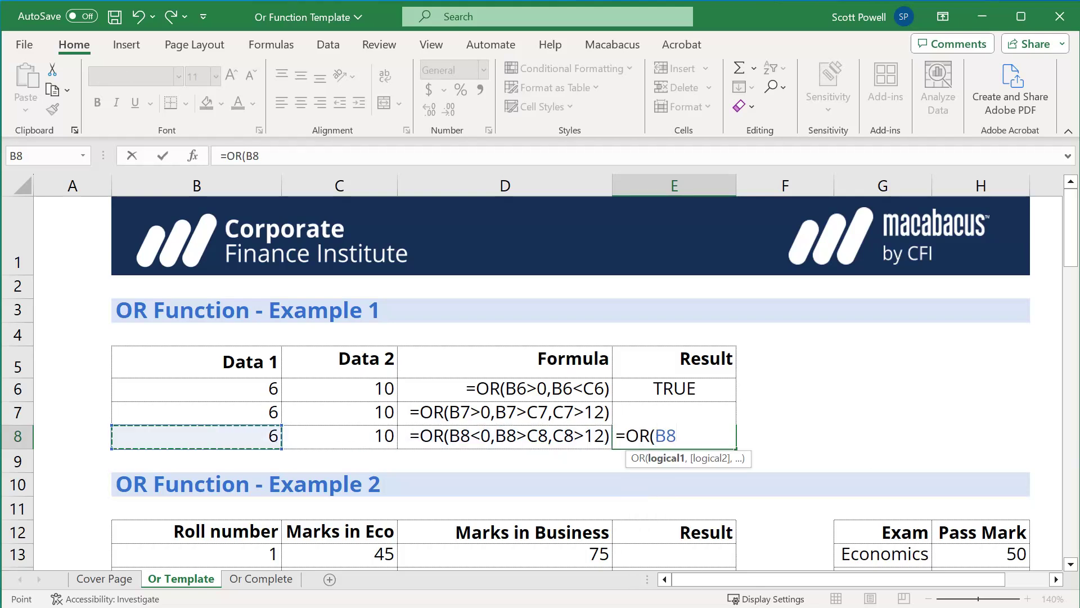
text(<0,)
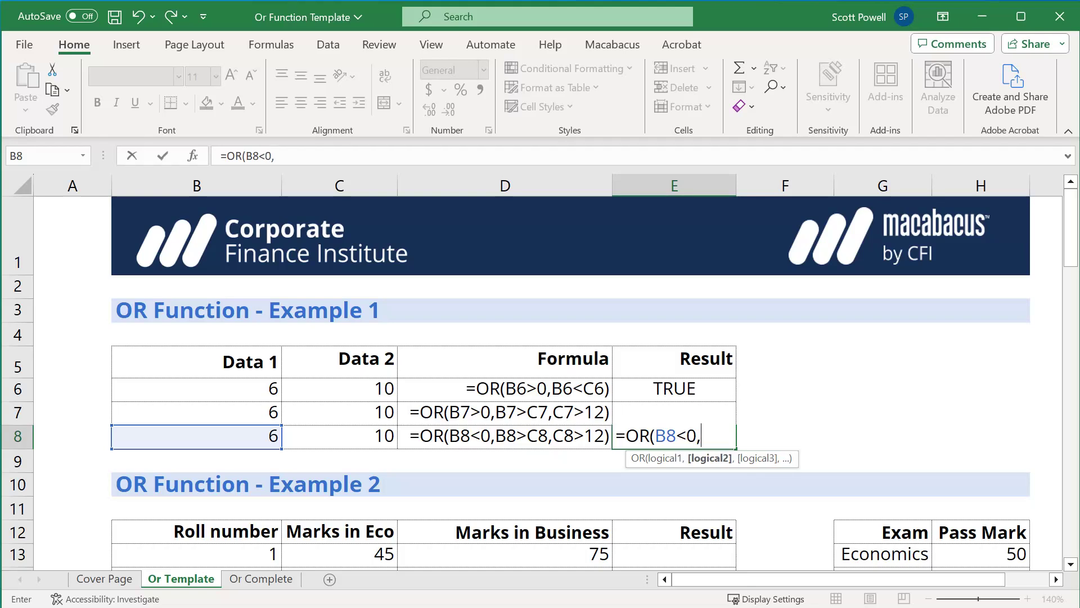
key(Left)
key(Left)
key(Left)
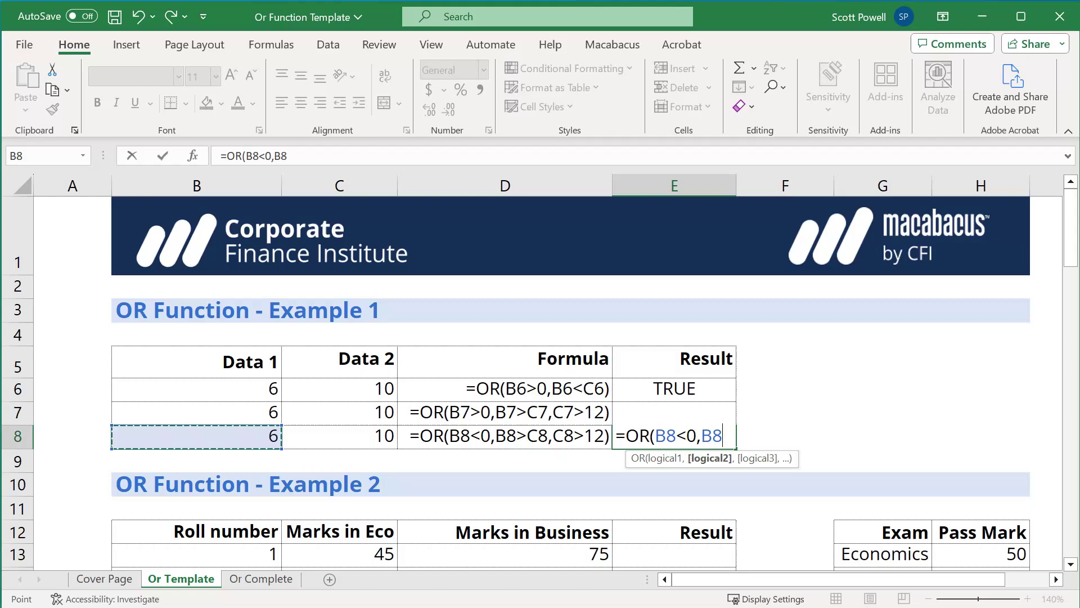
text(>)
key(Left)
key(Left)
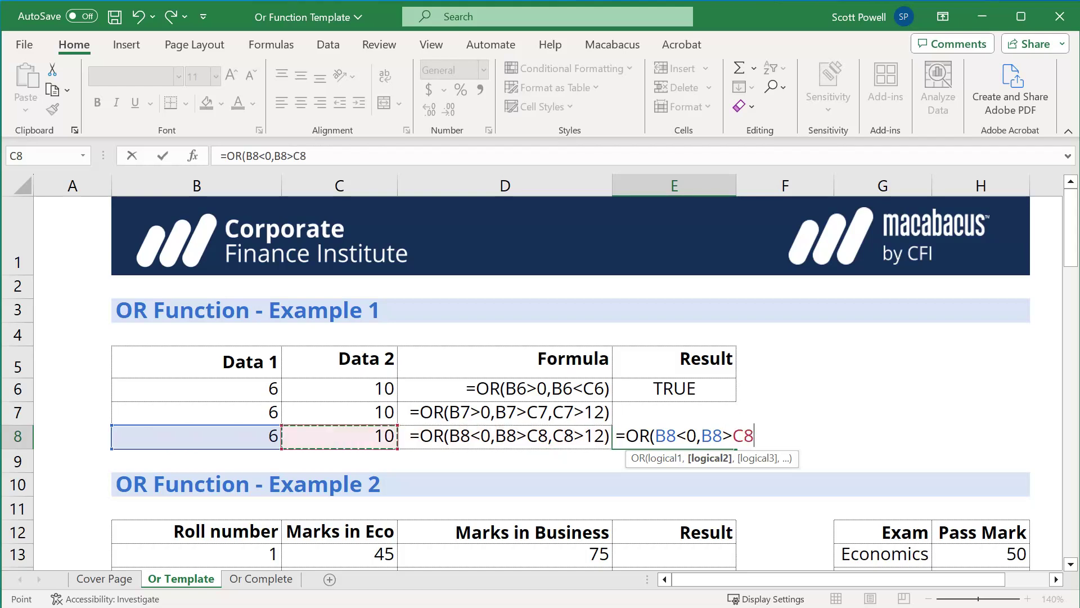
text(,)
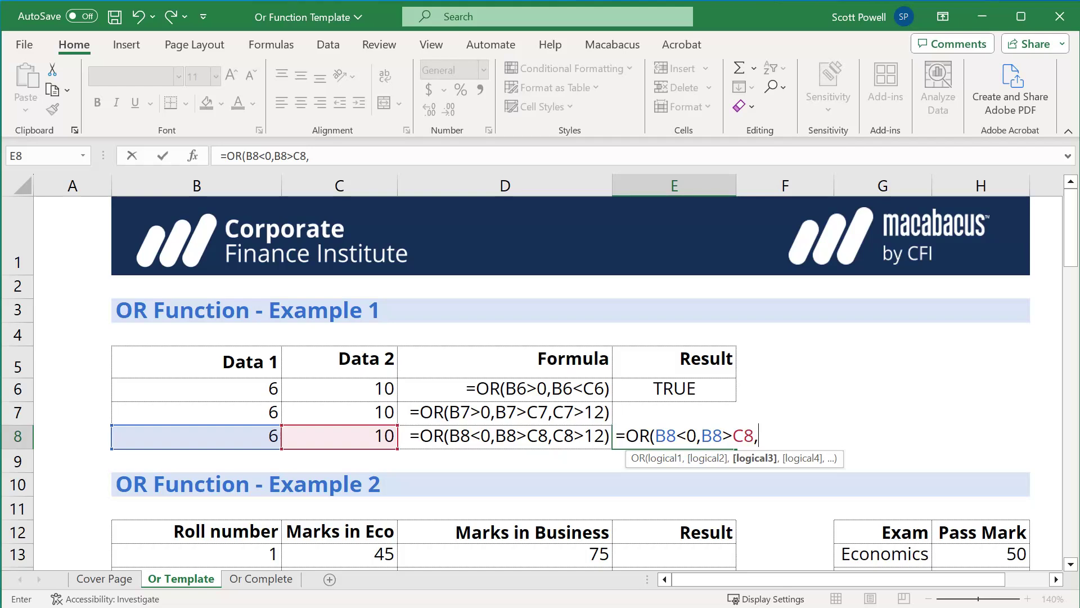
key(Left)
key(Left)
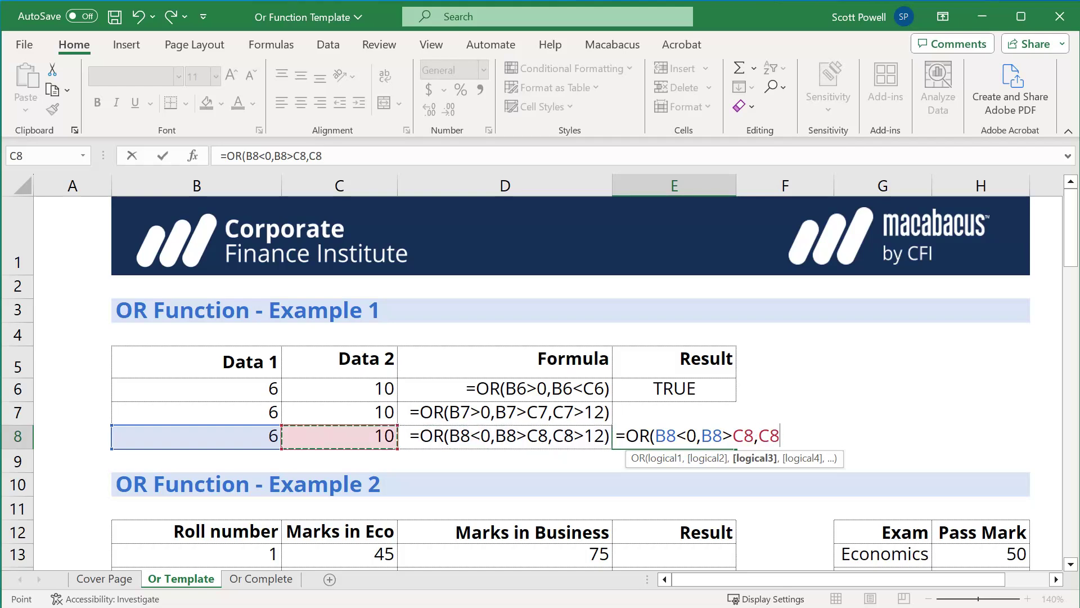
text(>12))
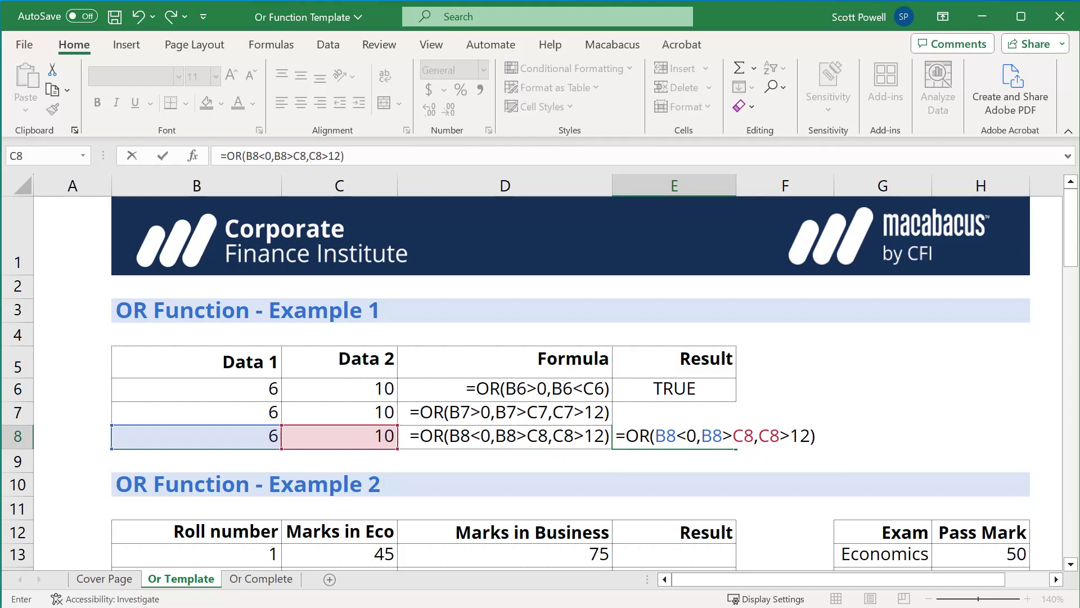
key(Return)
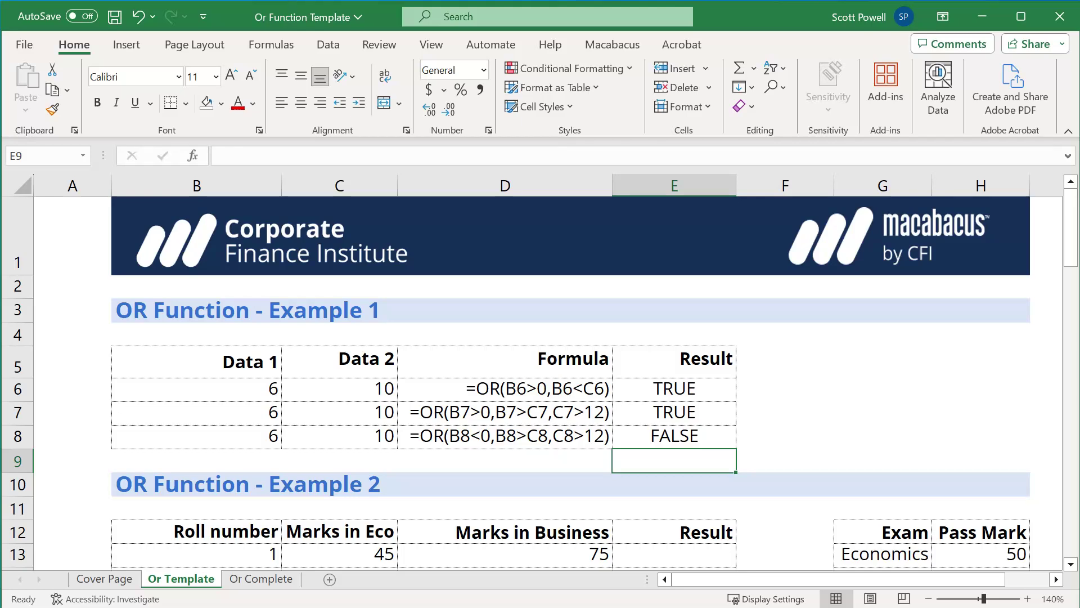
- Check the Example 2 marks and the pass marks 50 and 45, ending at E13
key(Down)
key(Down)
key(Down)
key(Down)
key(Down)
key(Down)
key(Down)
key(Down)
key(Down)
key(Down)
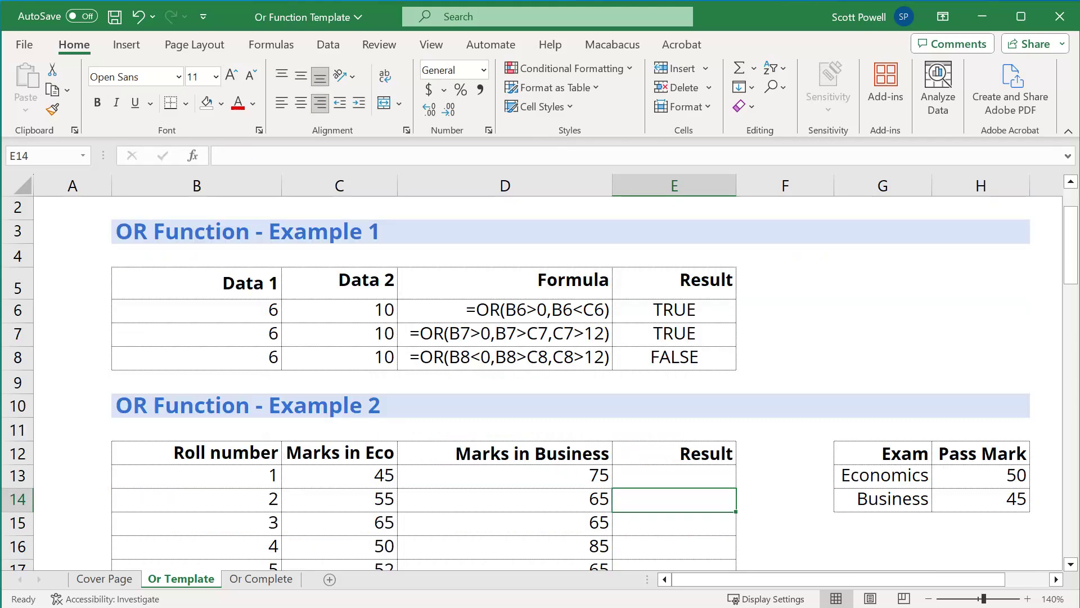
key(Down)
key(Up)
key(Up)
key(Up)
key(Up)
key(Up)
key(Up)
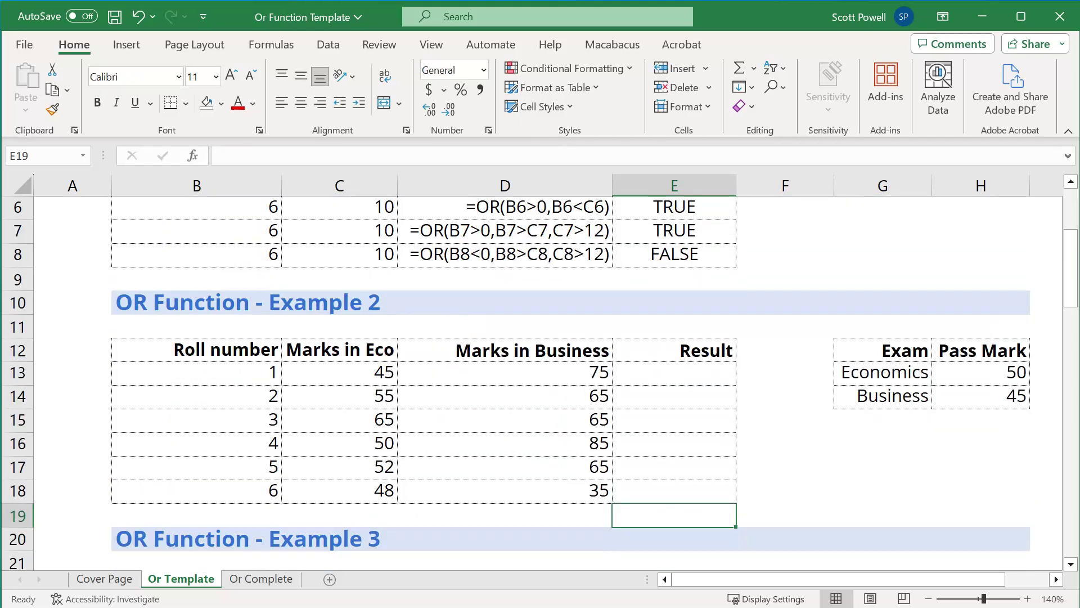
key(Up)
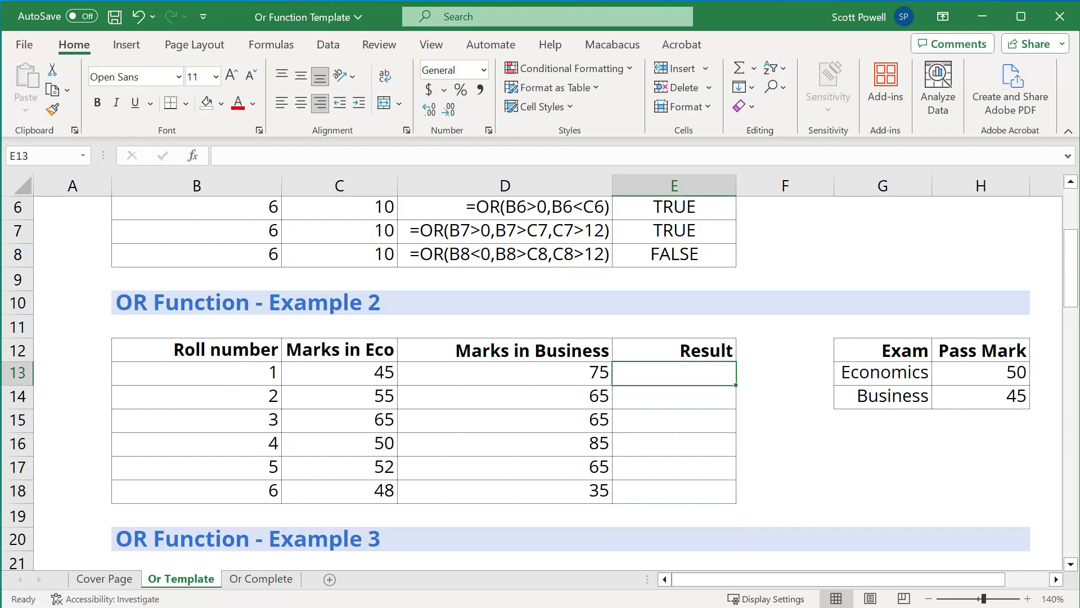
key(Left)
key(Left)
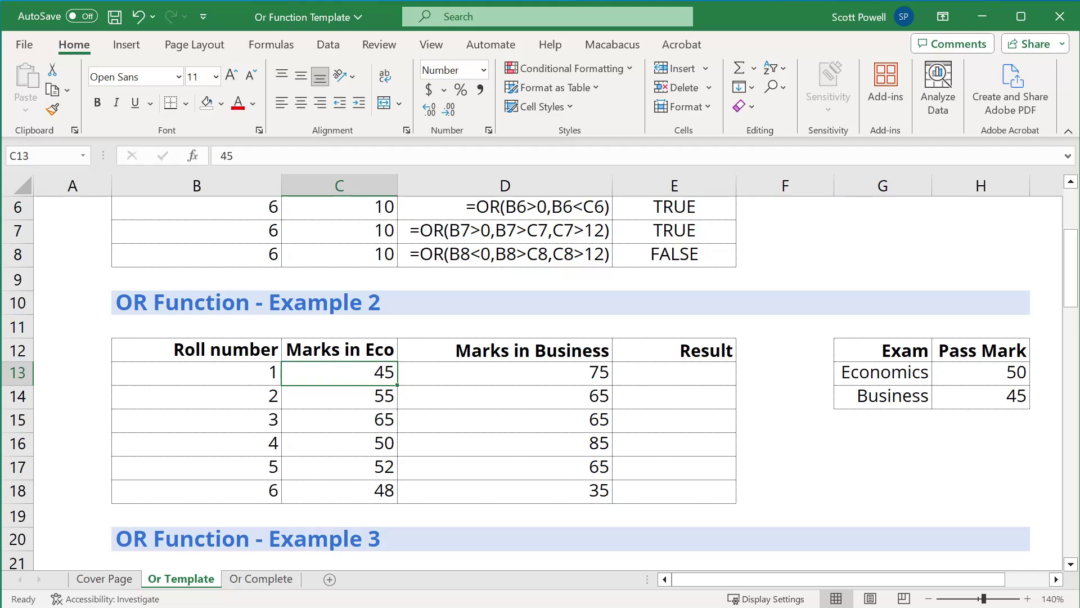
key(Right)
key(Right)
key(Right)
key(Right)
key(Right)
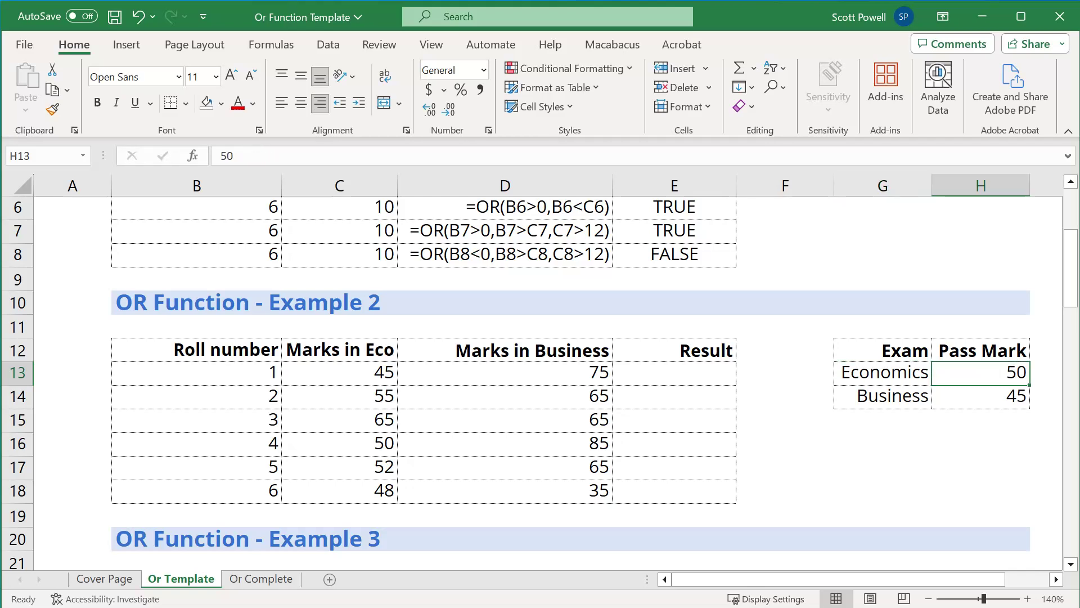
key(Down)
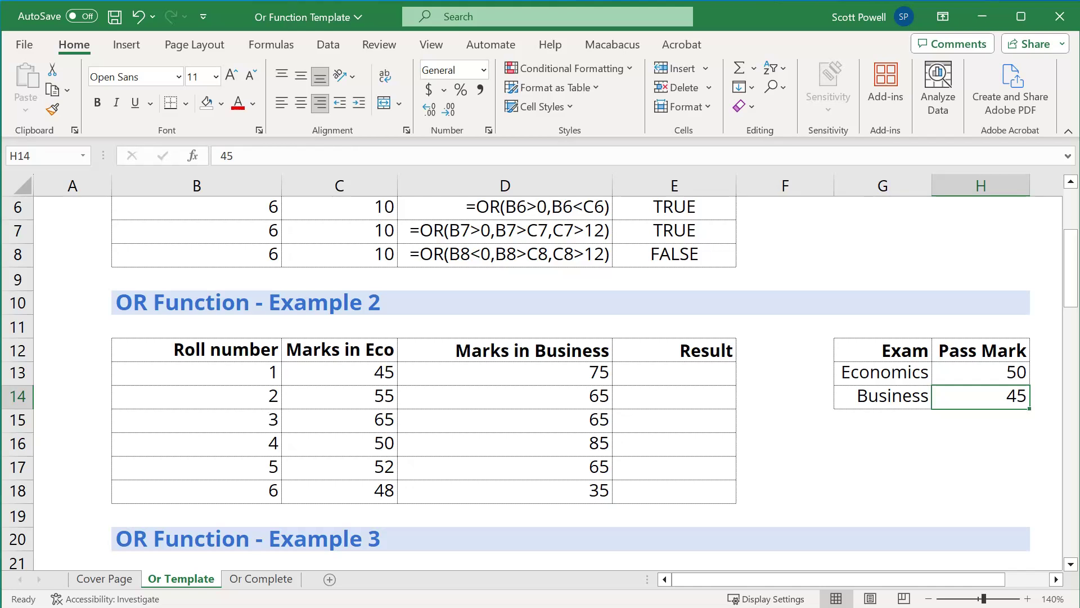
key(Left)
key(Left)
key(Left)
key(Up)
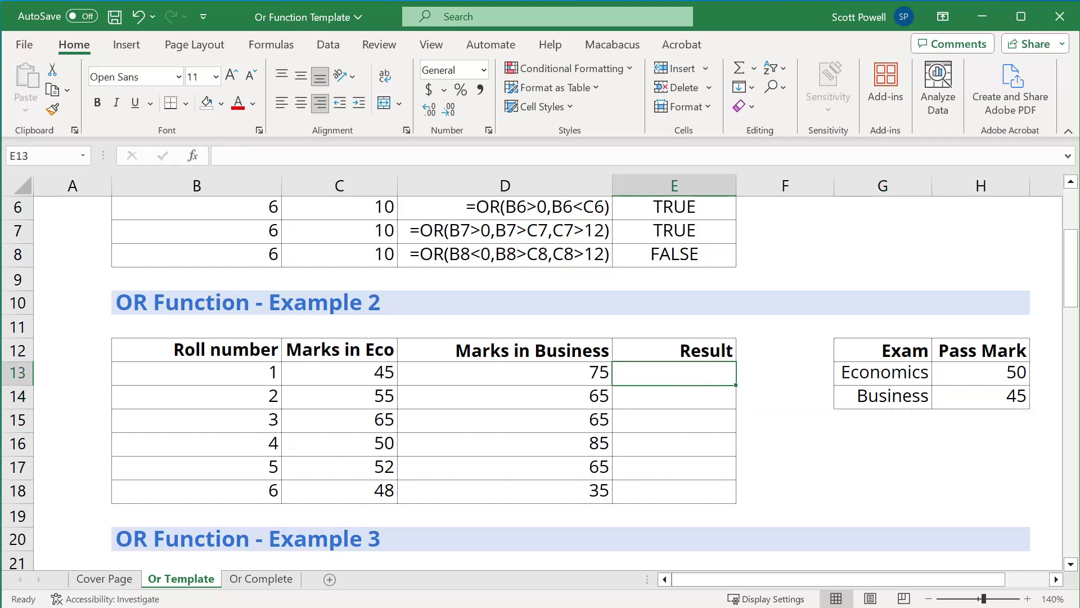
- Start the =IF(OR( formula in E13 and point to the Economics mark C13
text(IF()
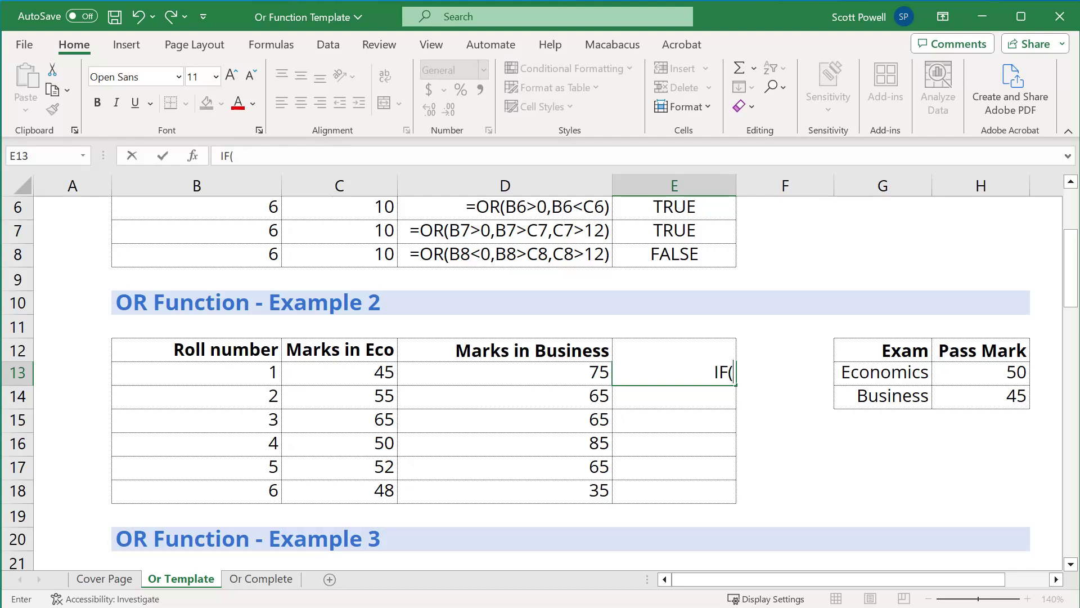
text(OR()
key(Left)
key(Left)
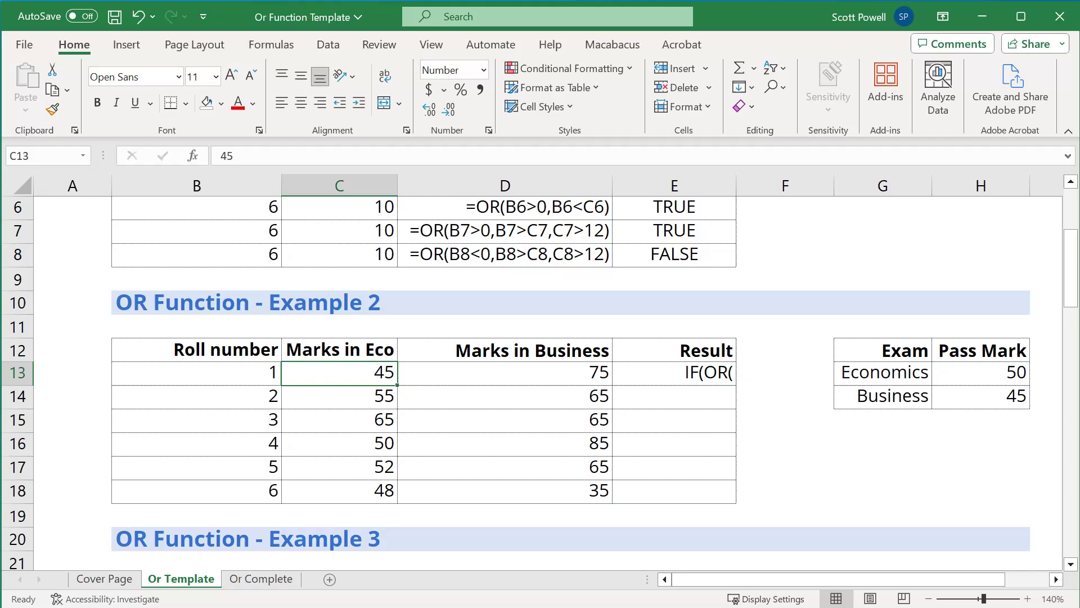
key(Right)
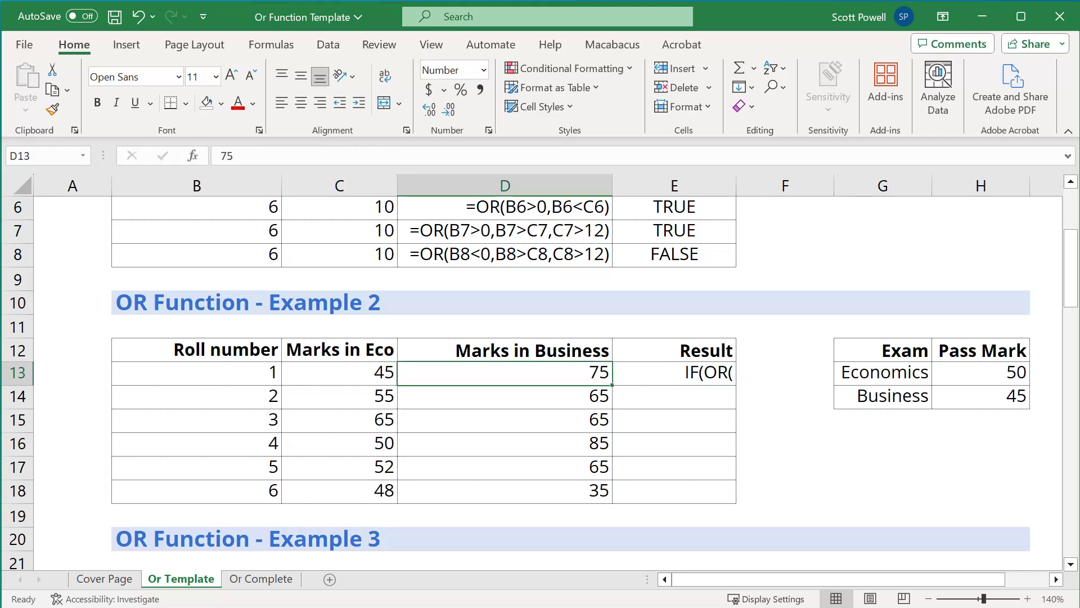
key(Right)
key(F2)
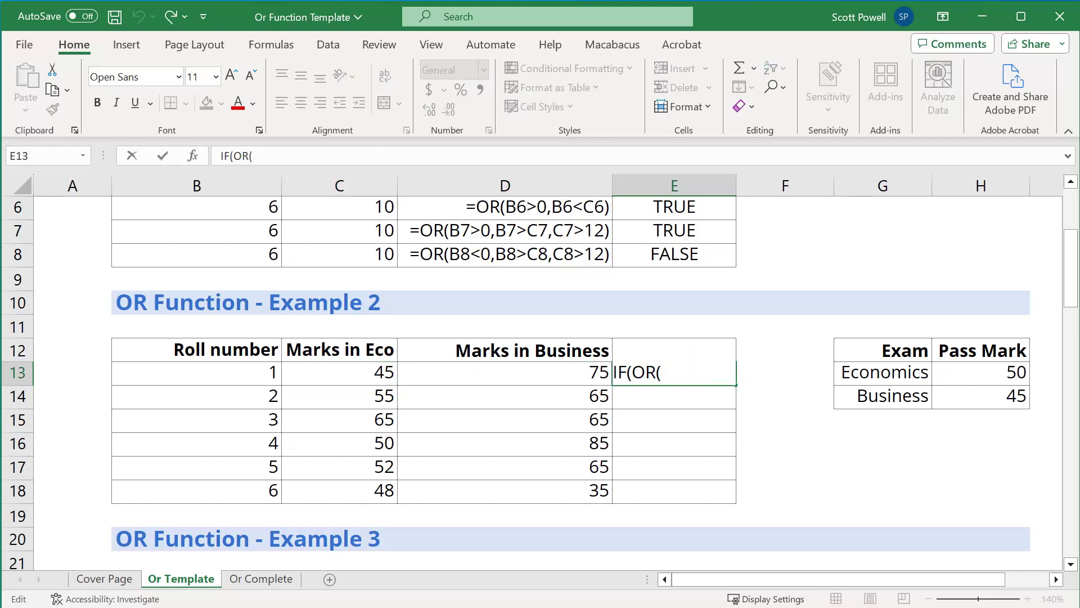
text(=)
key(Right)
key(Right)
key(Right)
key(Right)
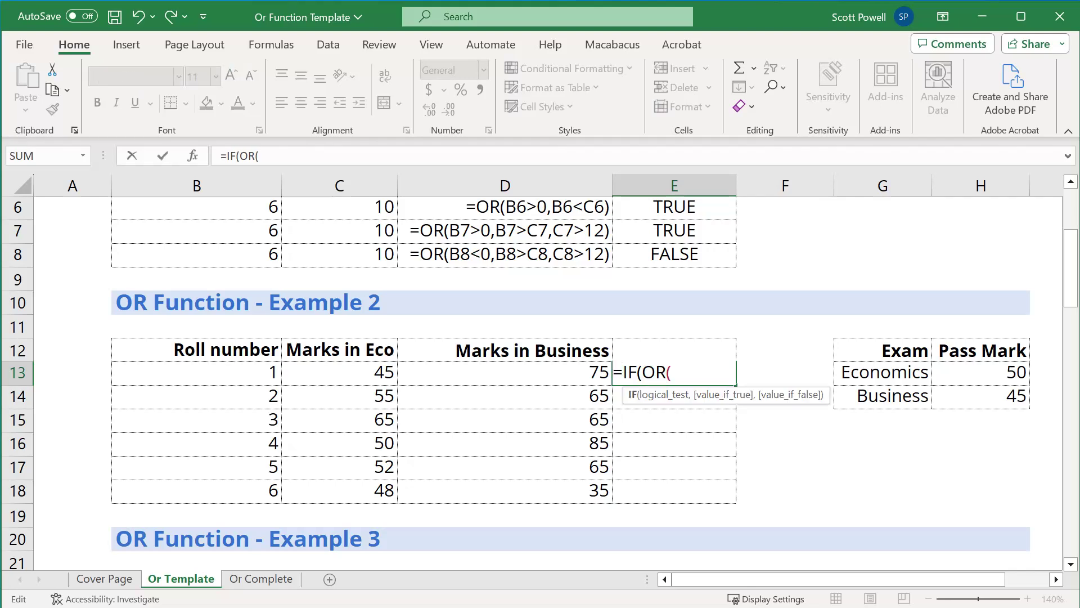
key(Right)
key(Right)
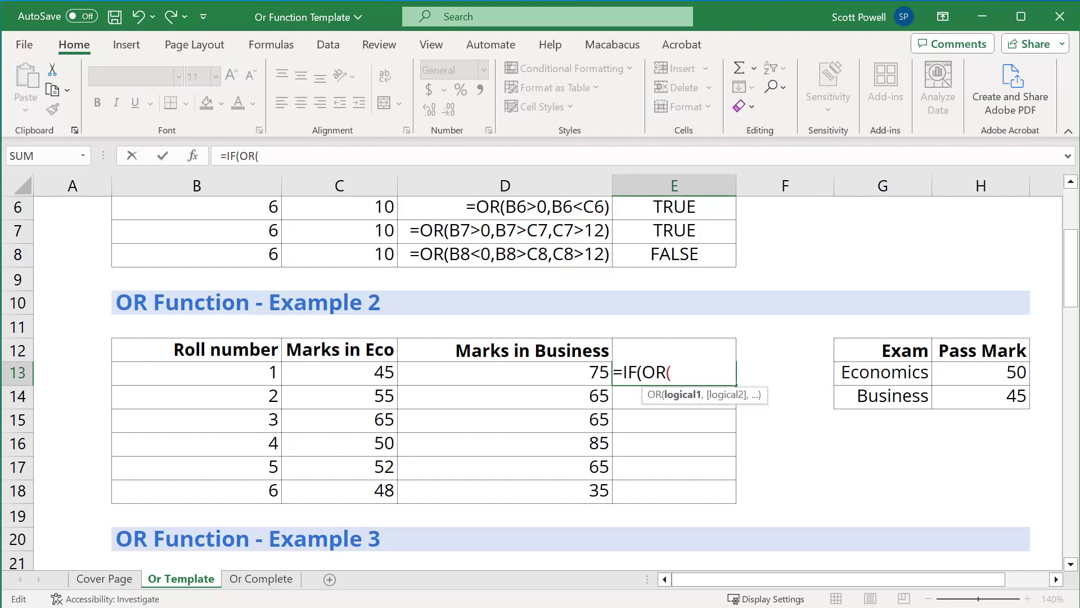
key(F2)
key(Left)
key(Left)
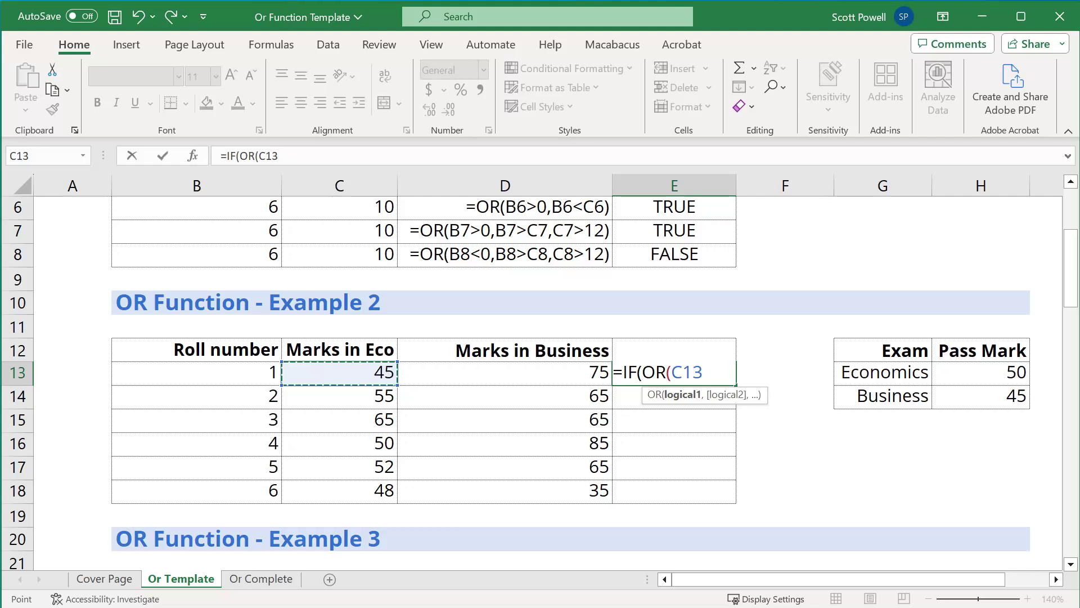
- Add the conditions C13>$H$13 and D13>$H$14 with absolute pass-mark references
text(>)
key(Right)
key(Right)
key(Right)
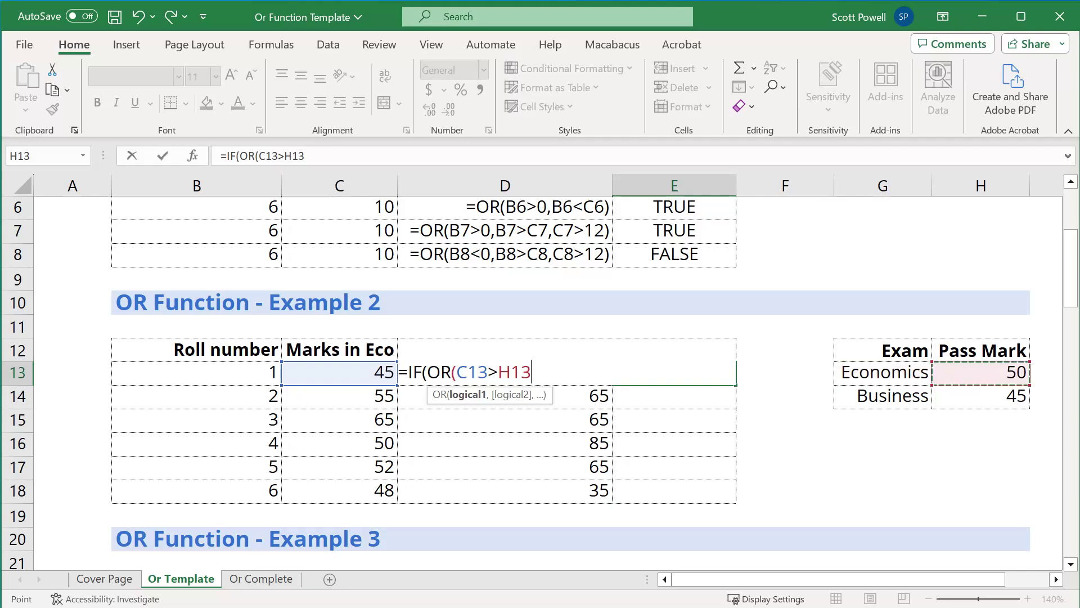
key(F4)
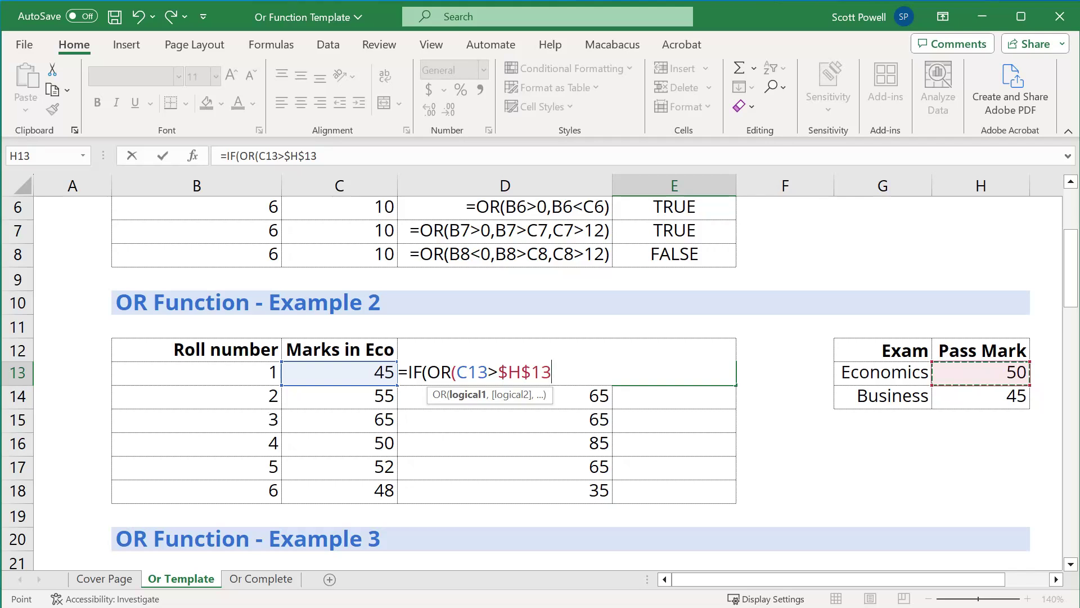
text(,)
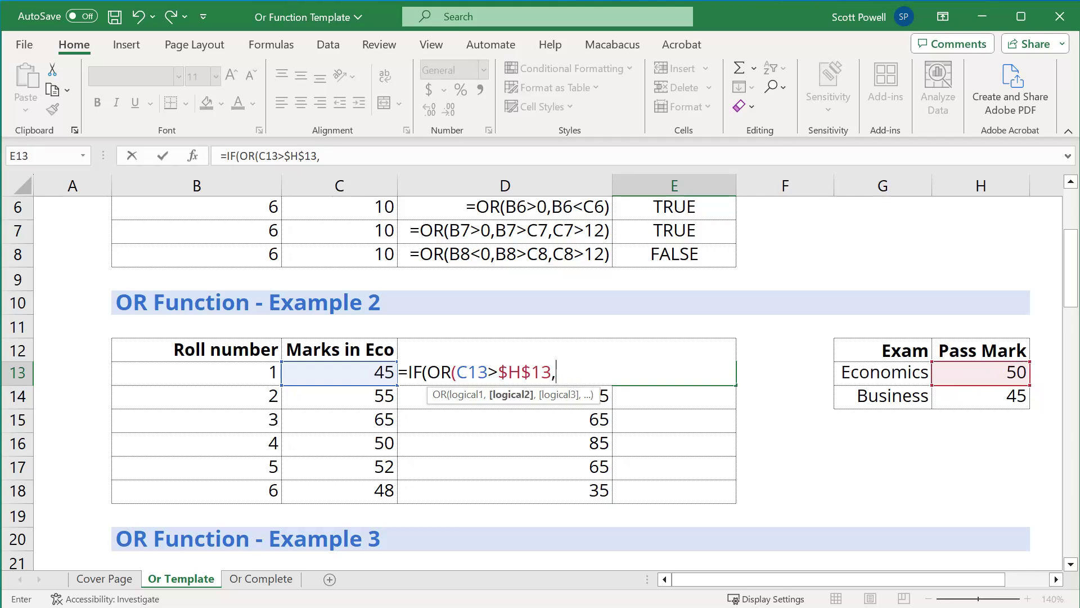
key(Right)
key(Left)
key(Left)
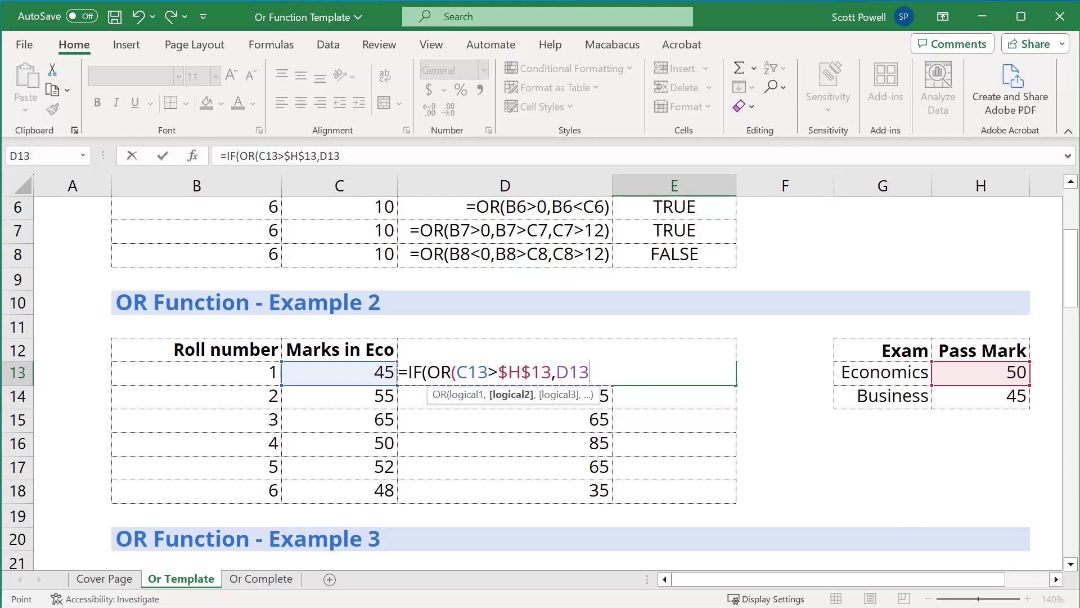
text(>)
key(Right)
key(Right)
key(Right)
key(Down)
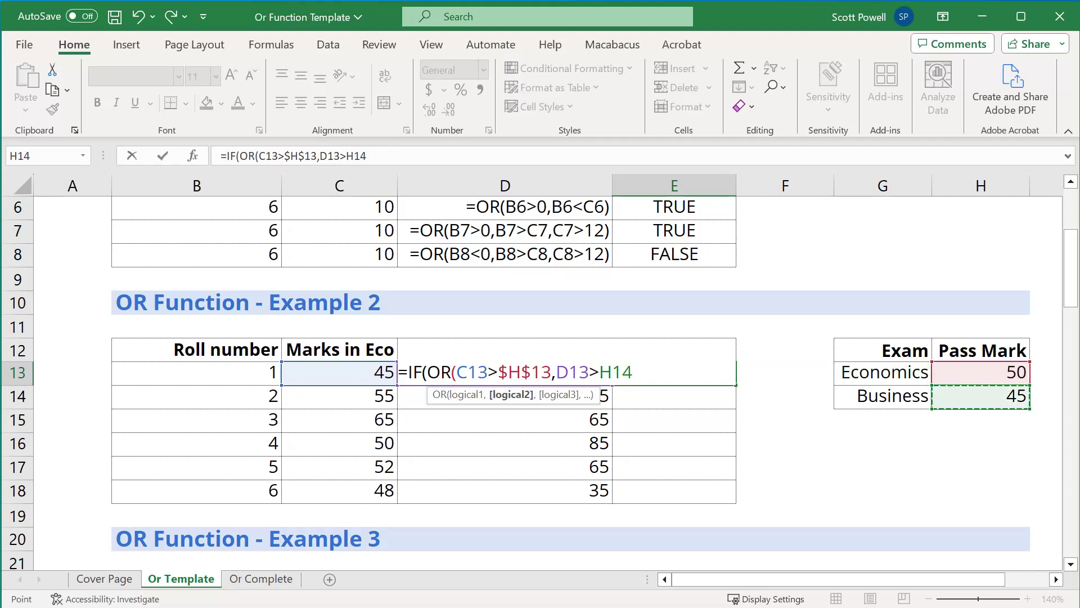
key(F4)
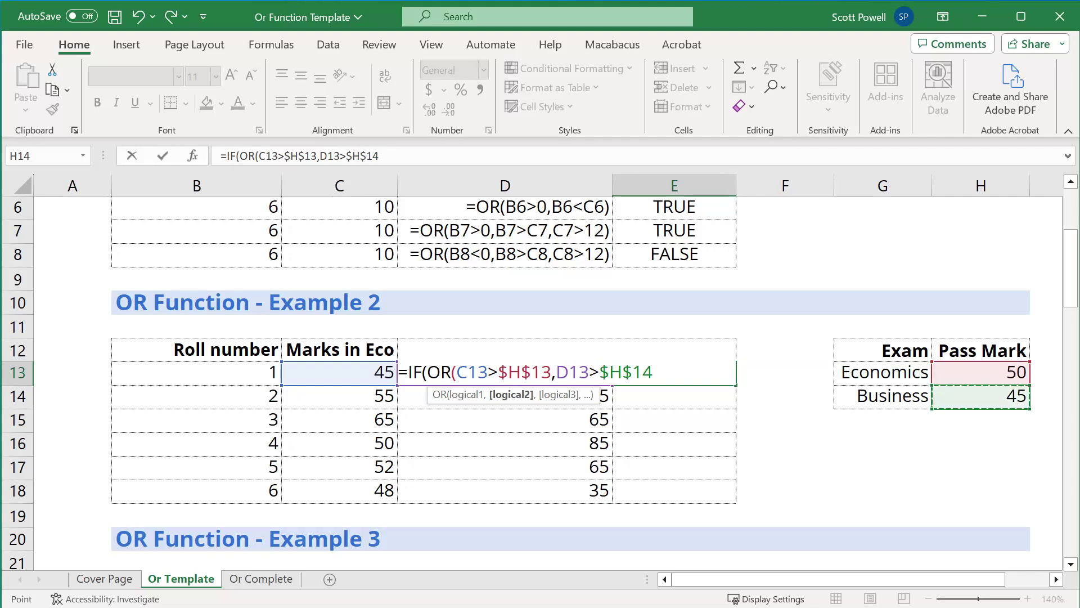
- Finish with "PASS","FAIL" outputs so E13 shows PASS
text(),)
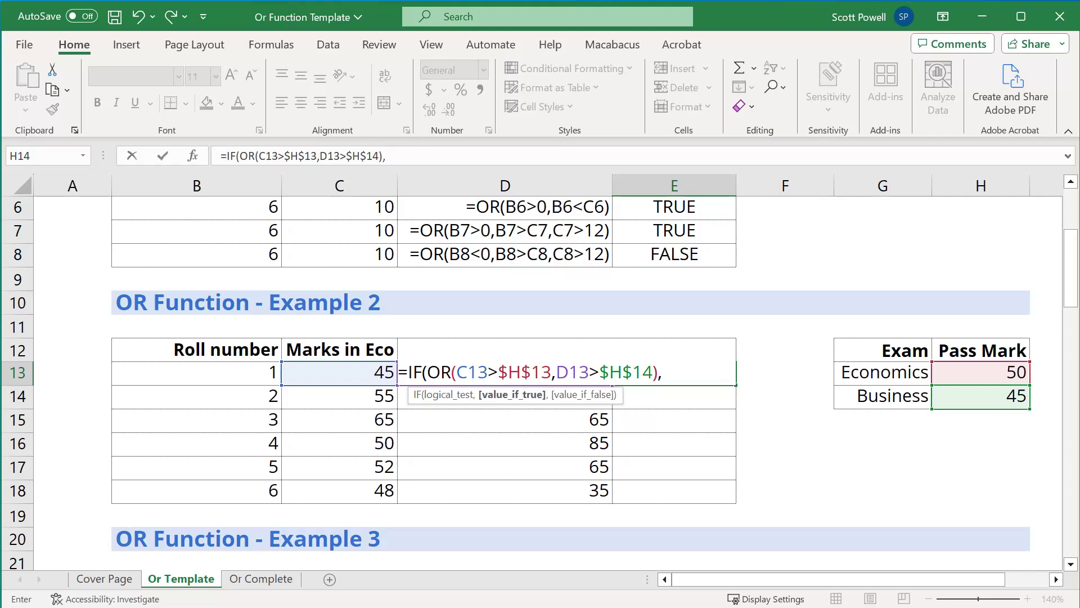
text("p)
key(BackSpace)
text(PASS",")
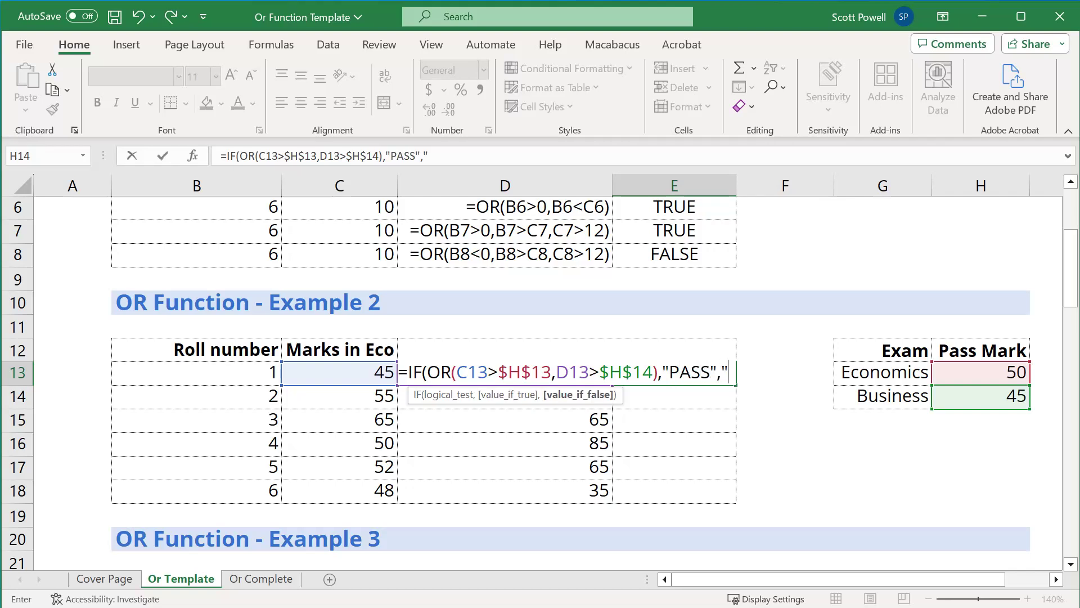
text(FAI)
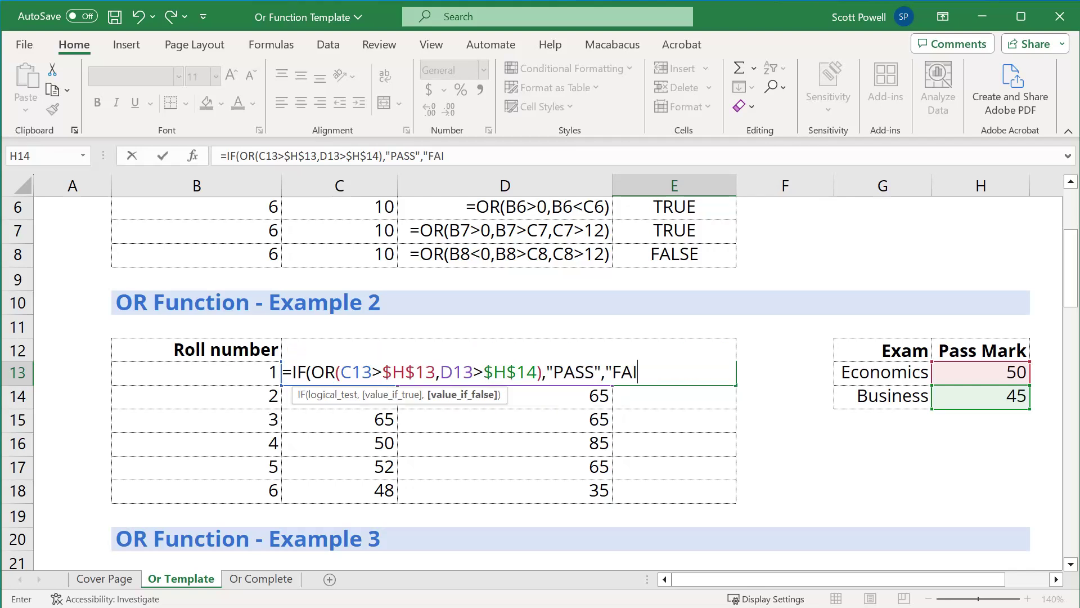
text(L"))
key(Return)
click(674, 373)
- Fill the IF/OR formula from E13 down to E18
click(506, 372)
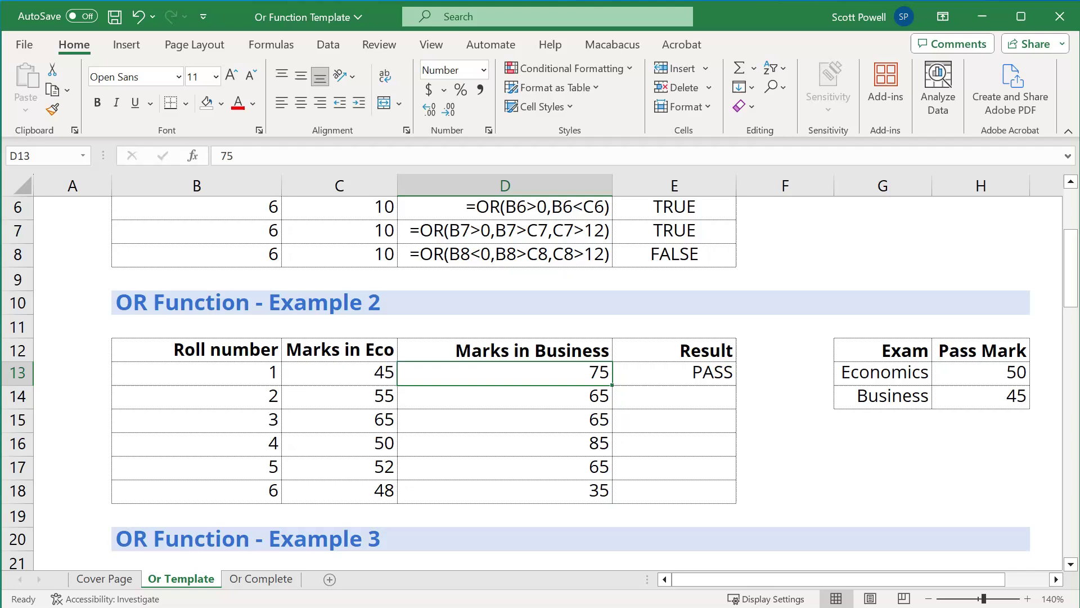
click(339, 372)
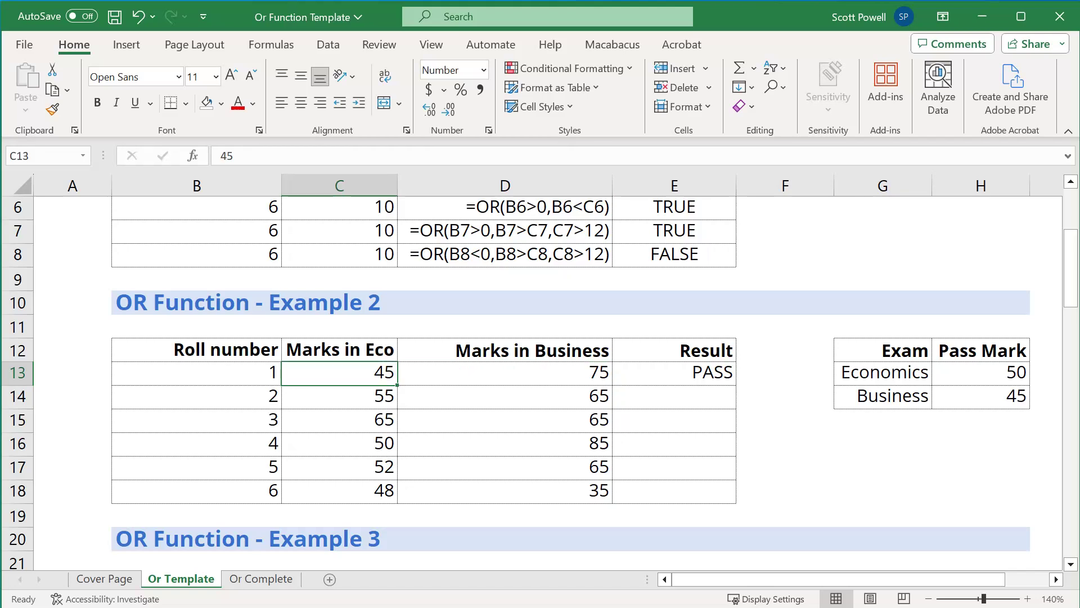
click(505, 372)
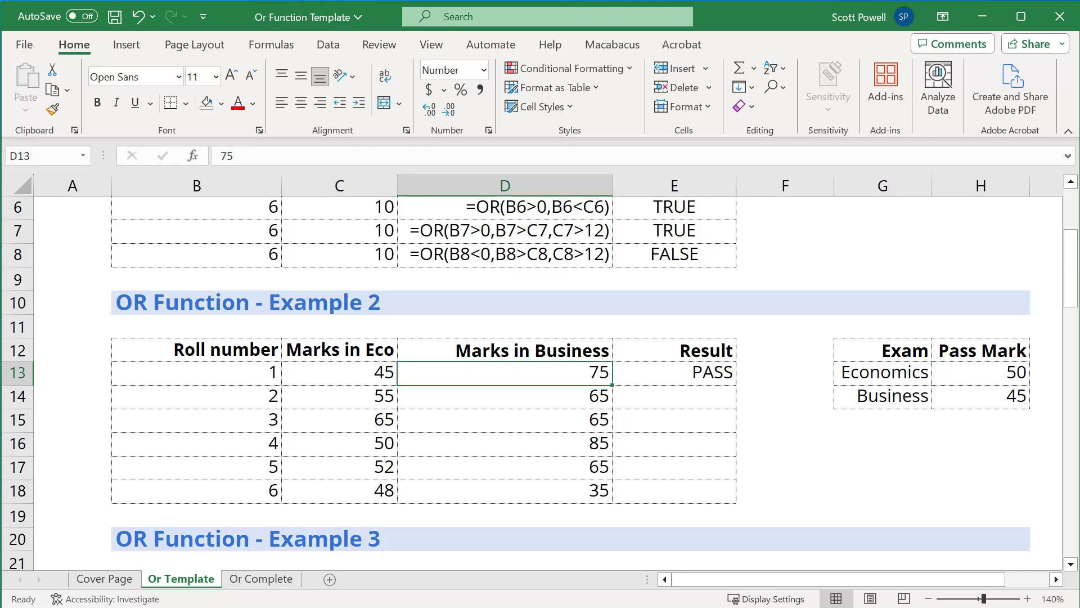
click(674, 372)
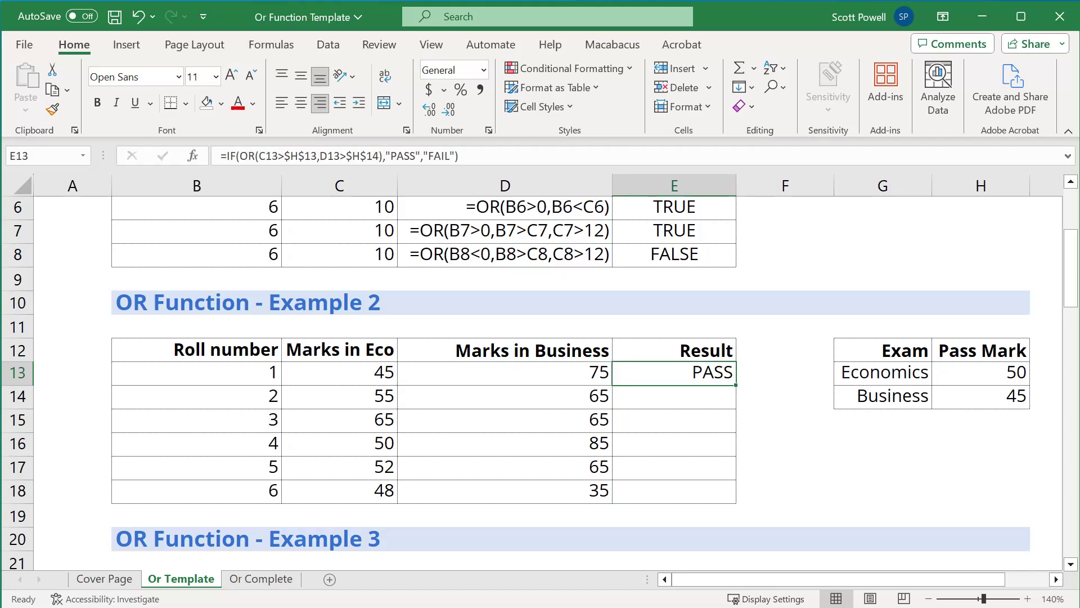
key(shift+Down)
key(shift+Down)
key(shift+Down)
key(shift+Down)
key(shift+Down)
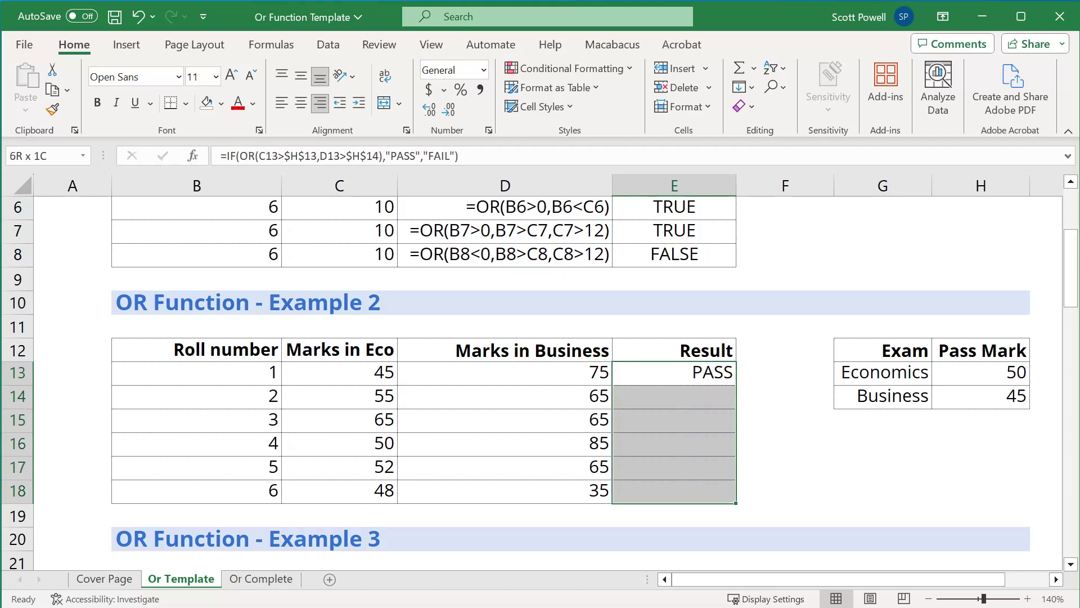
key(ctrl+d)
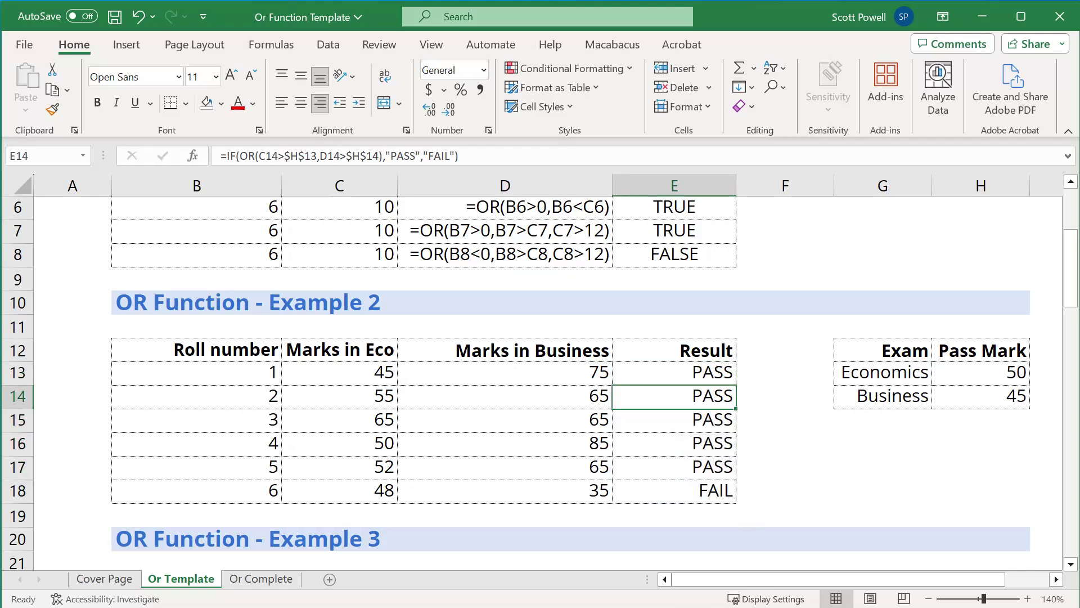
- Verify row 18 with Business mark 35 returns FAIL, then move down to Example 3
key(Down)
key(Down)
key(Down)
key(Down)
key(Left)
key(Left)
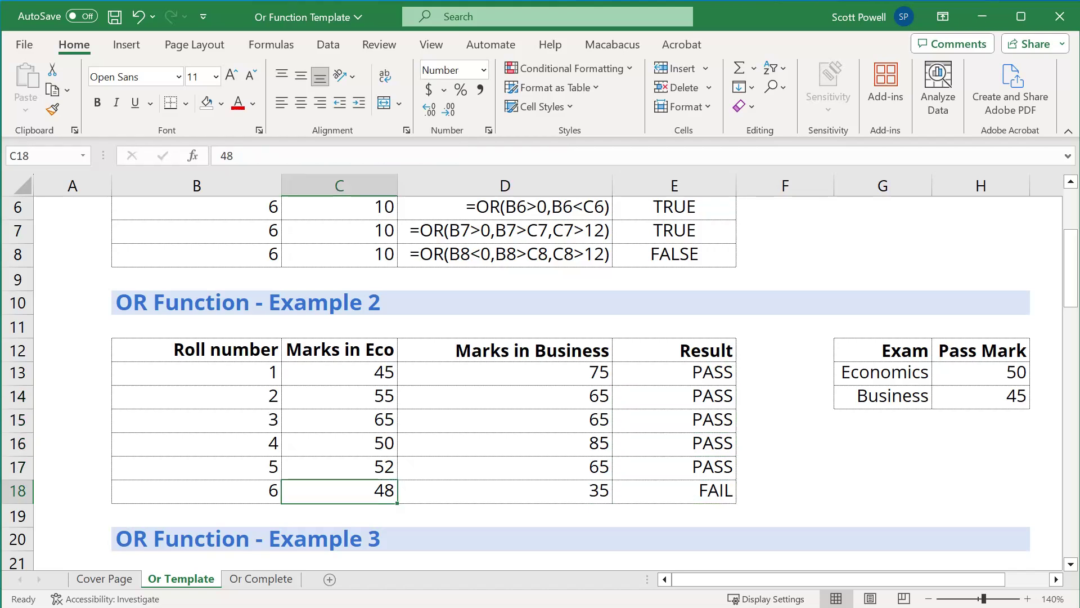
key(Right)
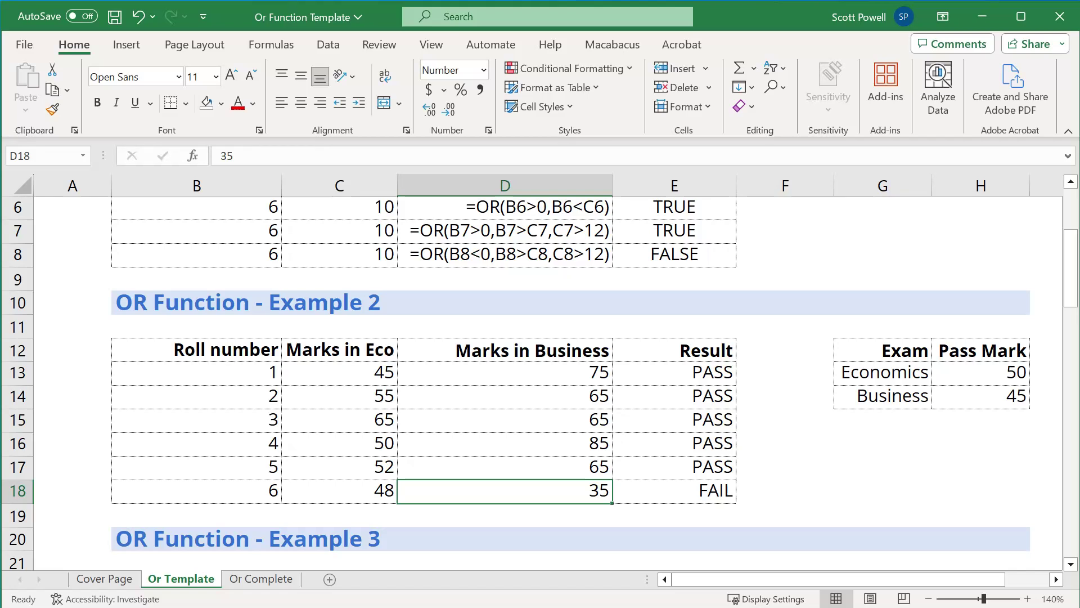
key(Right)
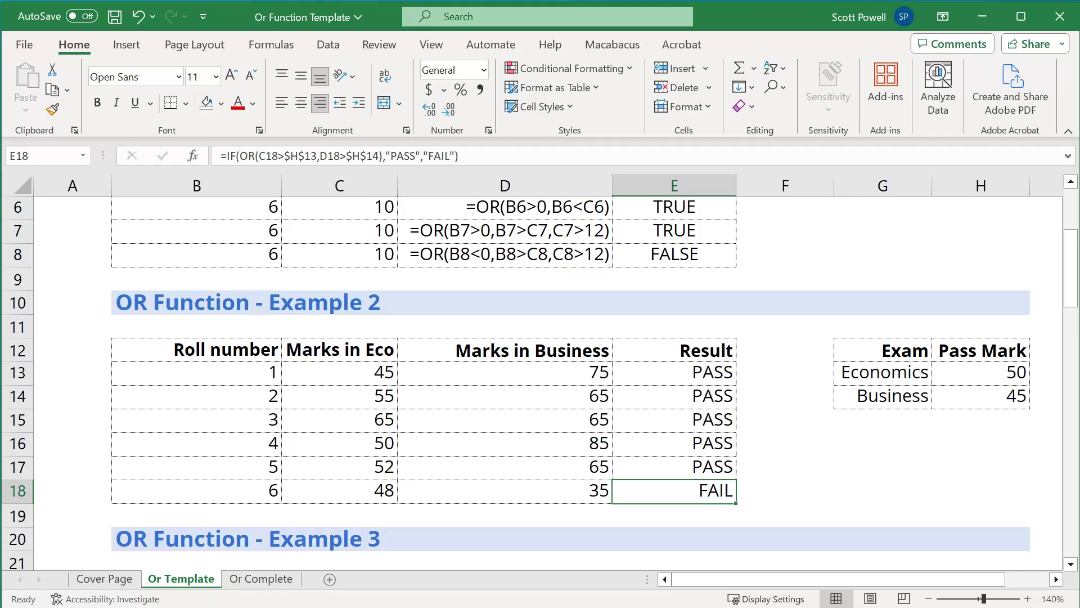
key(Down)
key(Down)
key(Down)
key(Down)
key(Down)
key(Down)
key(Down)
key(Down)
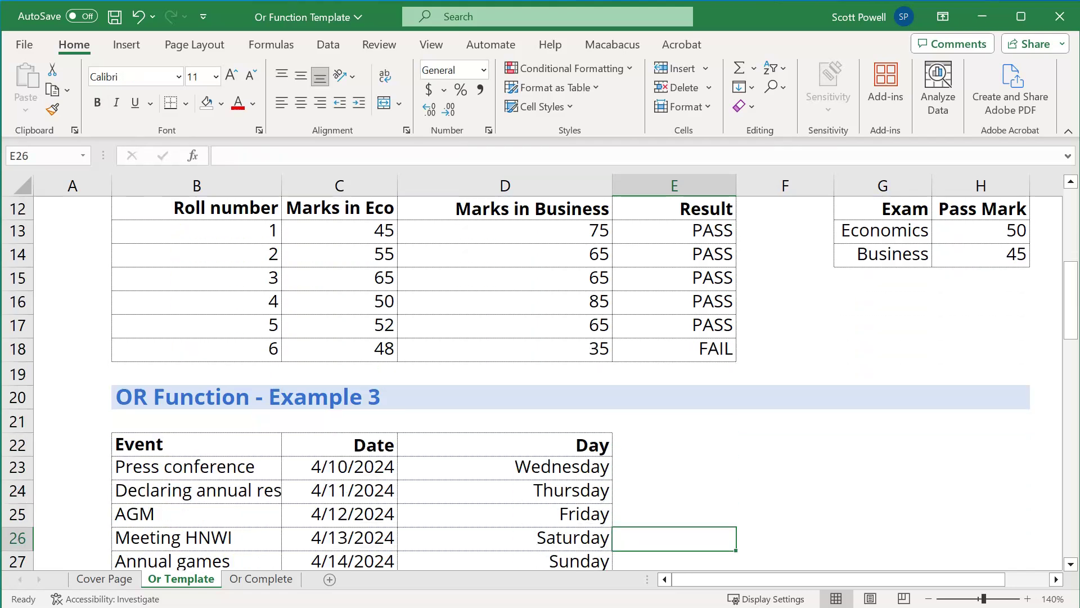
key(Down)
key(Down)
- Select the five event dates C23:C27 for conditional formatting
key(Up)
key(Up)
key(Up)
key(Up)
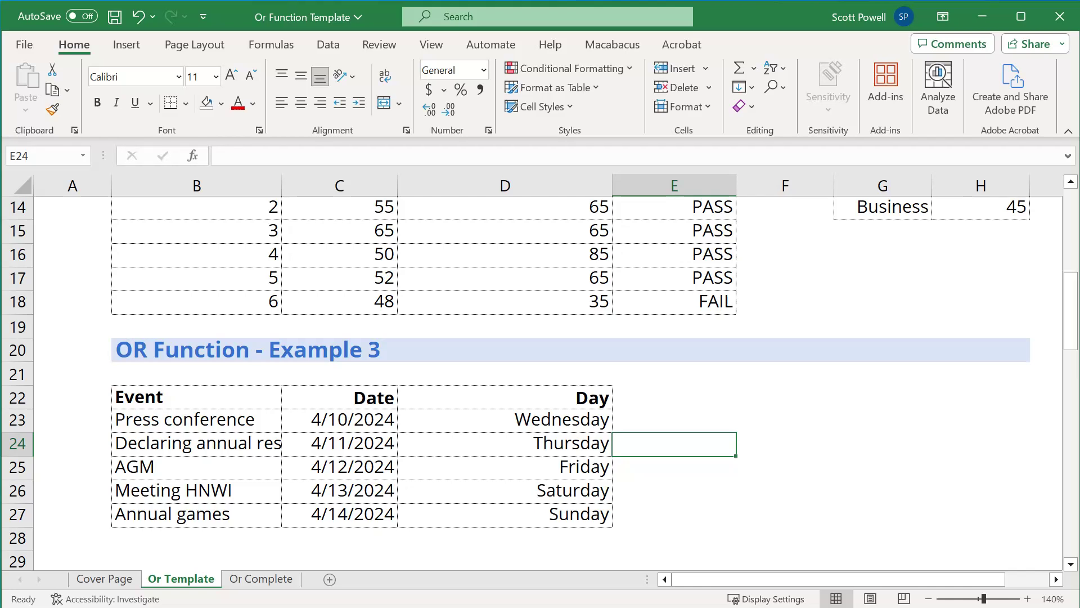
key(Left)
key(Left)
key(Up)
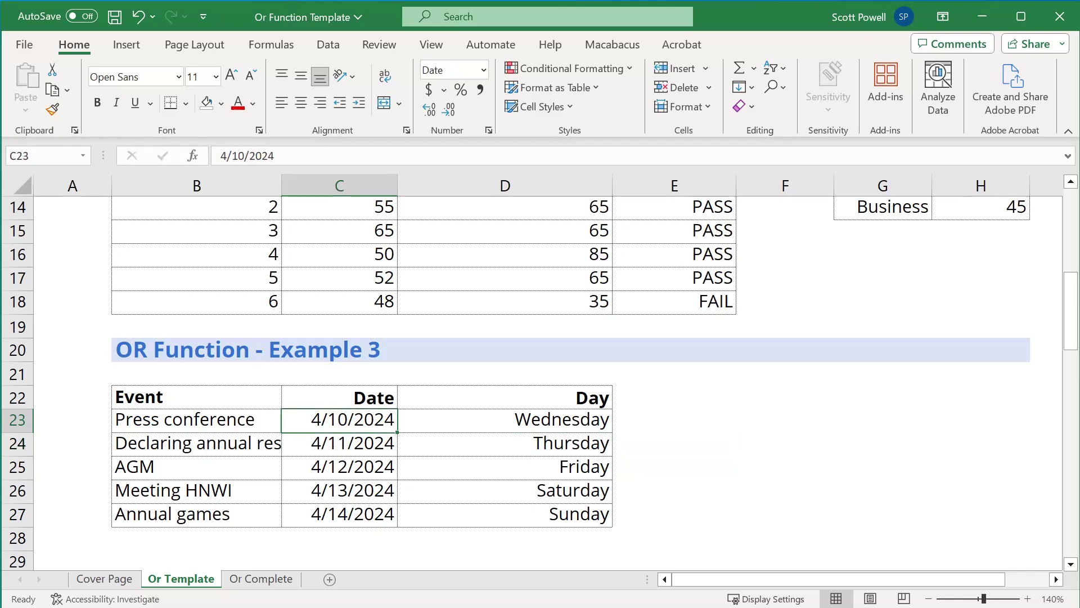
key(shift+Down)
key(shift+Down)
key(shift+Down)
key(shift+Down)
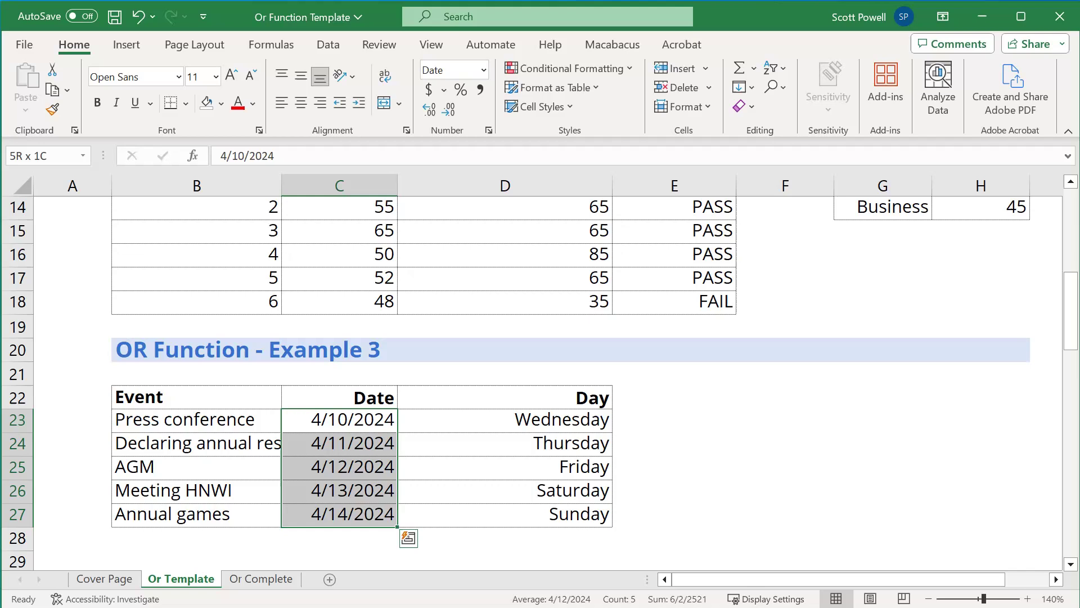
key(alt)
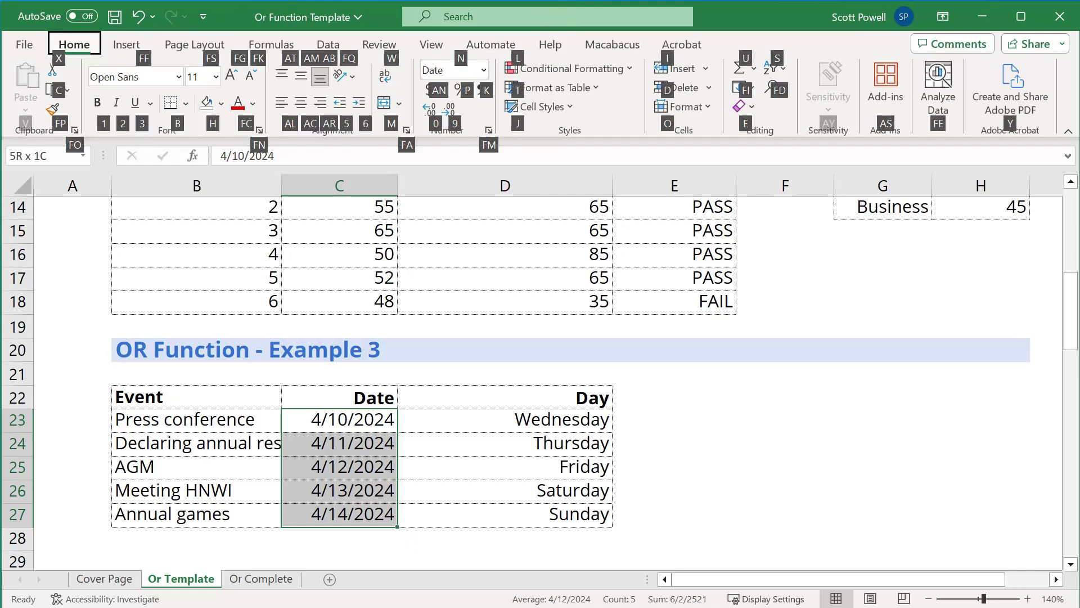
- Create a formula rule =OR(WEEKDAY(C23)=7,WEEKDAY(C23)=1) for the event dates
key(l)
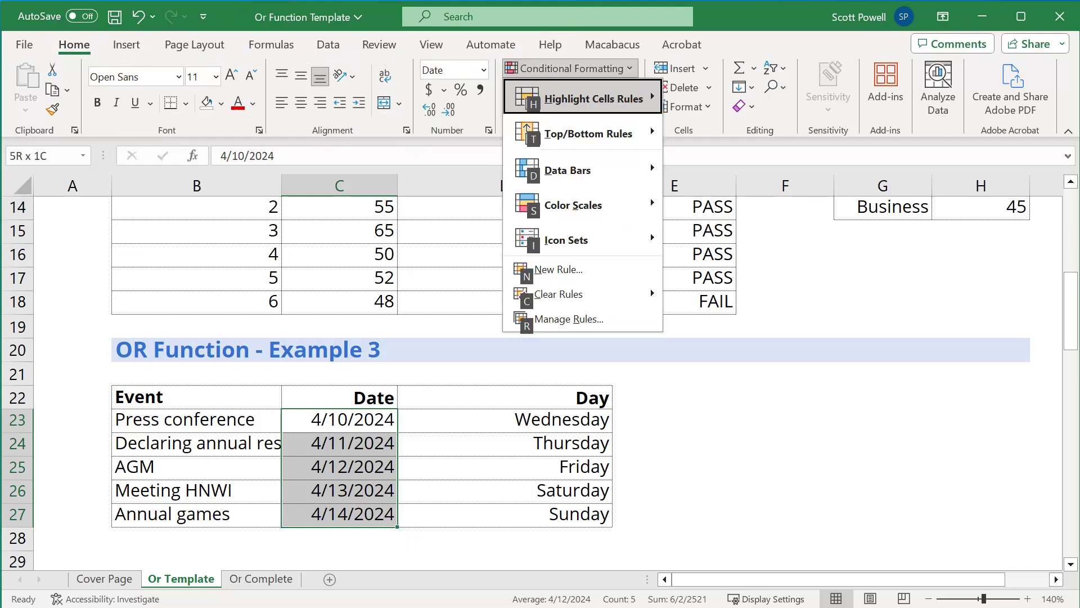
key(Down)
key(Down)
key(Down)
key(Down)
key(Down)
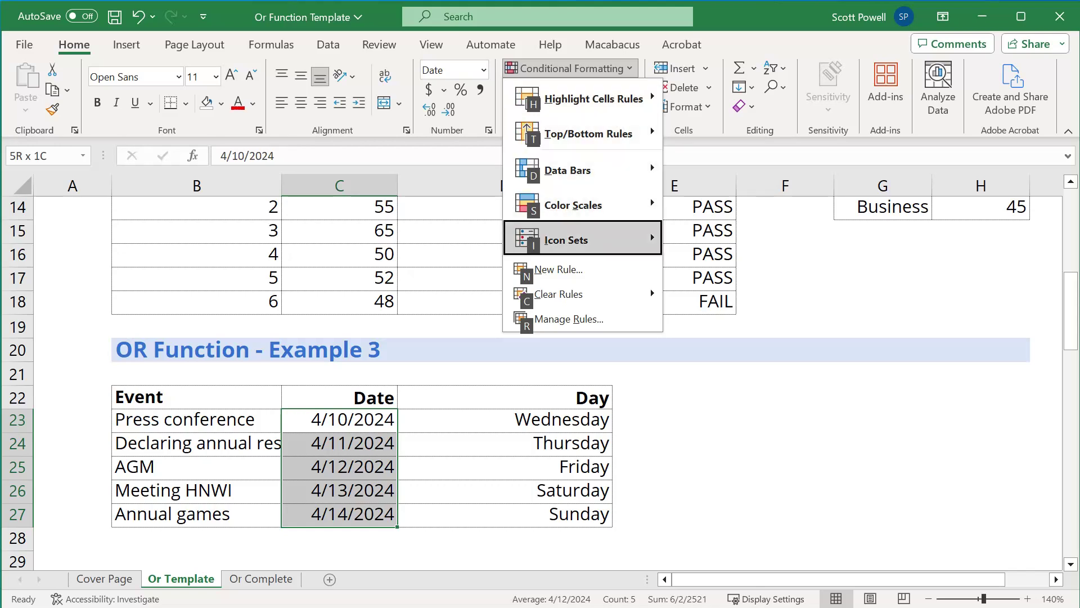
key(Escape)
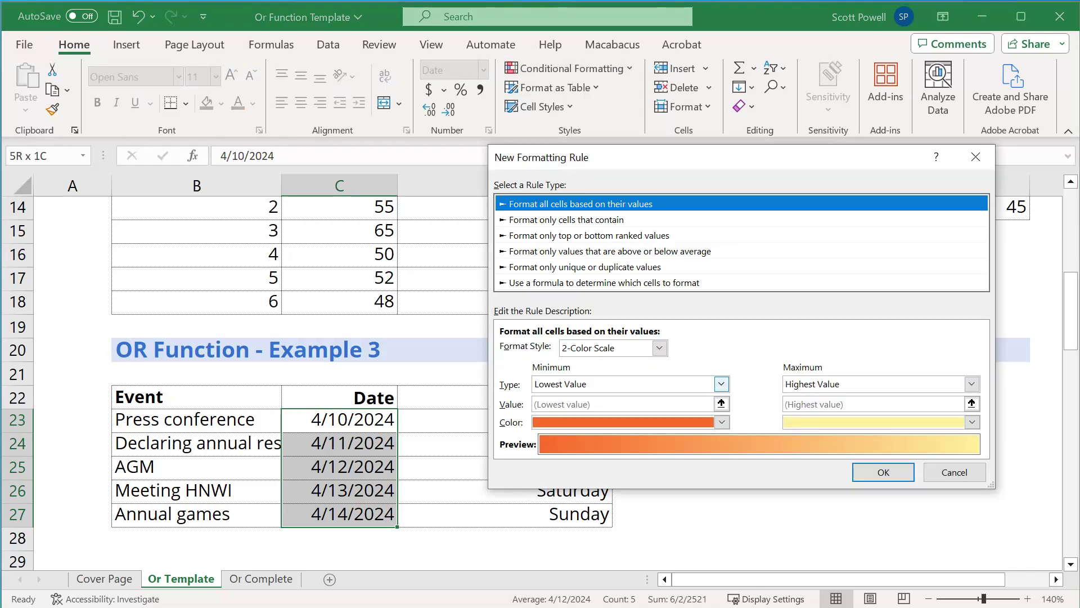
key(Down)
key(Down)
key(Down)
key(Down)
key(Down)
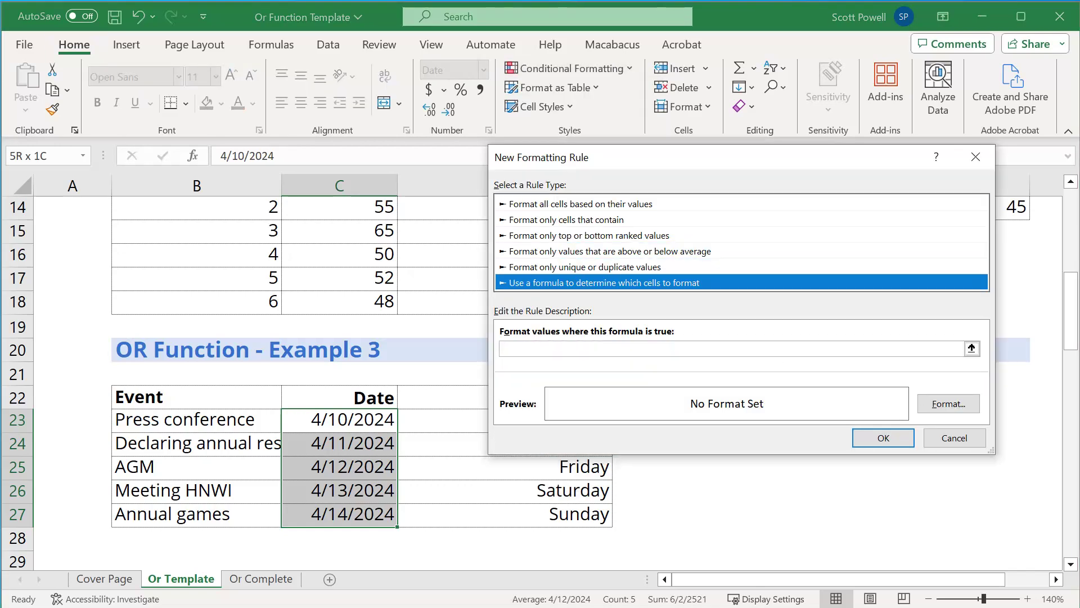
key(Tab)
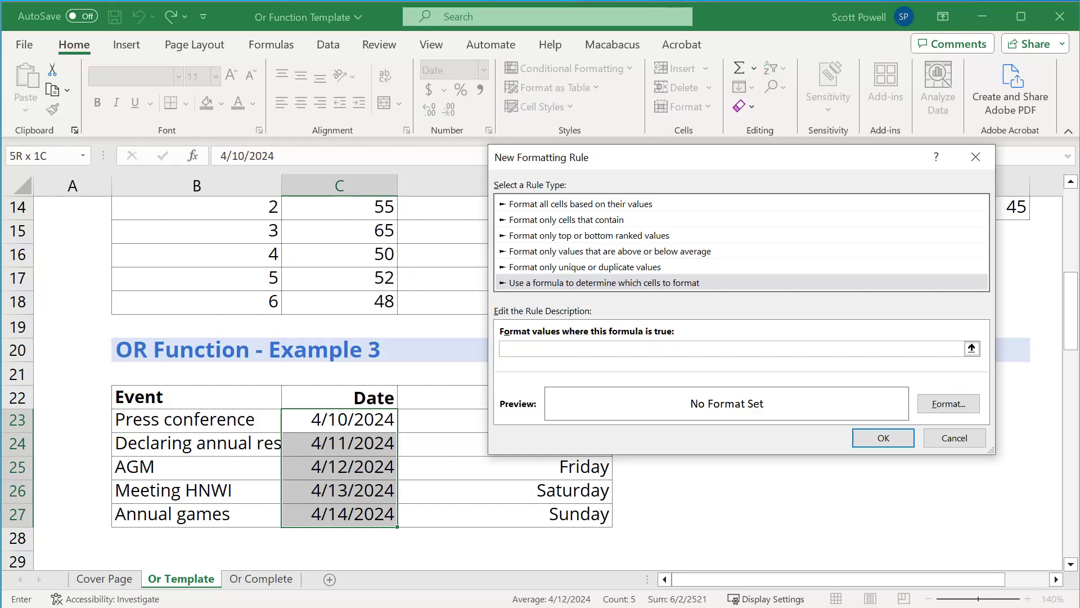
text(=OR(WEEKDAY)
key(BackSpace)
text(C23)
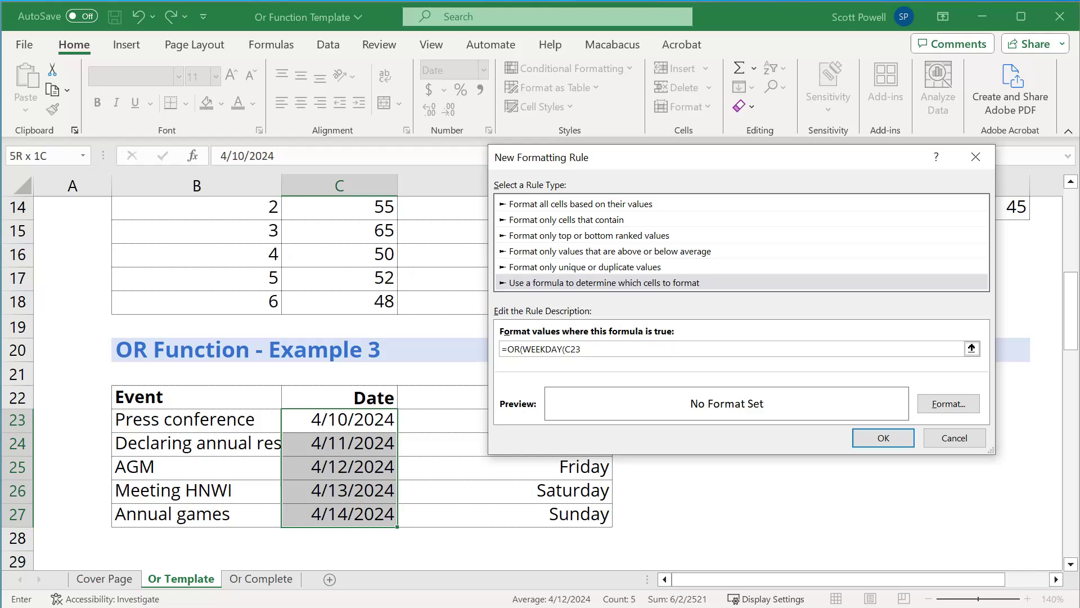
text()=7,WEEKDAY(C23)=1)
text())
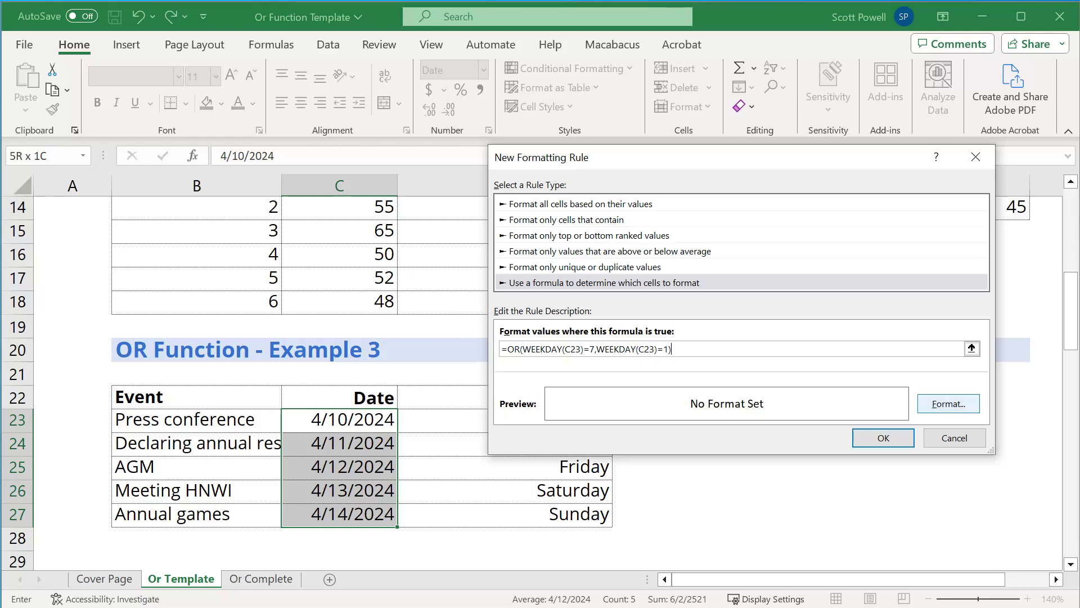
click(949, 403)
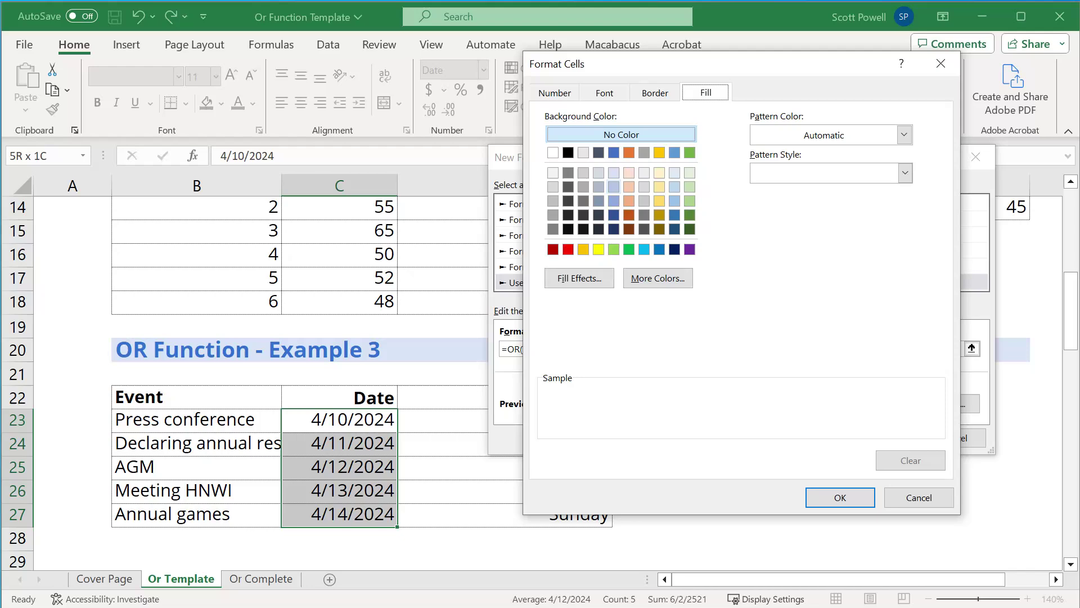
- Give the weekend rule a light blue fill, shading 4/13/2024 and 4/14/2024
click(613, 187)
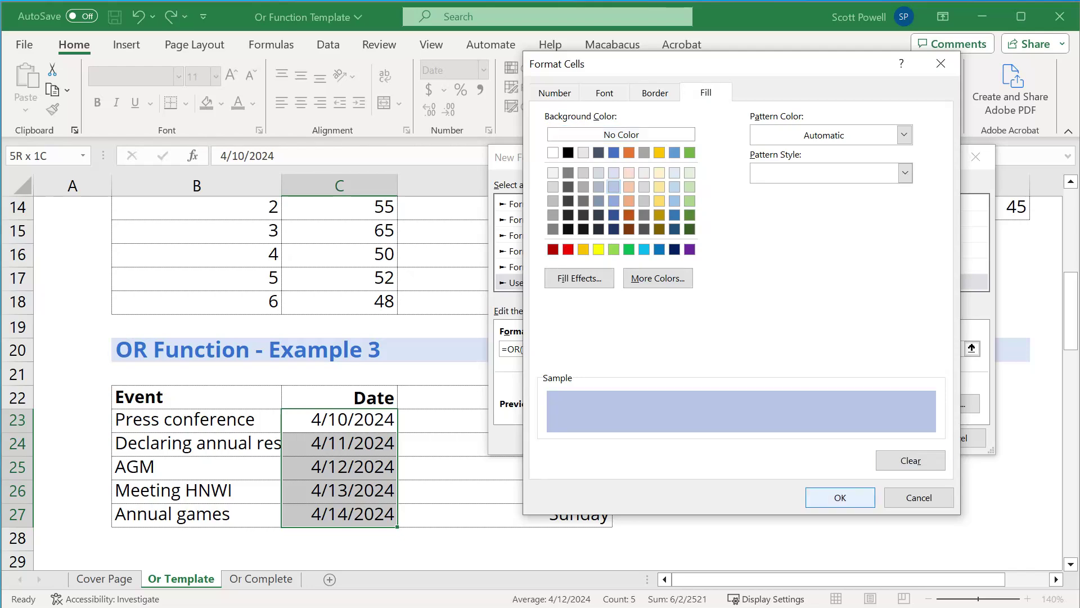
click(840, 497)
click(883, 437)
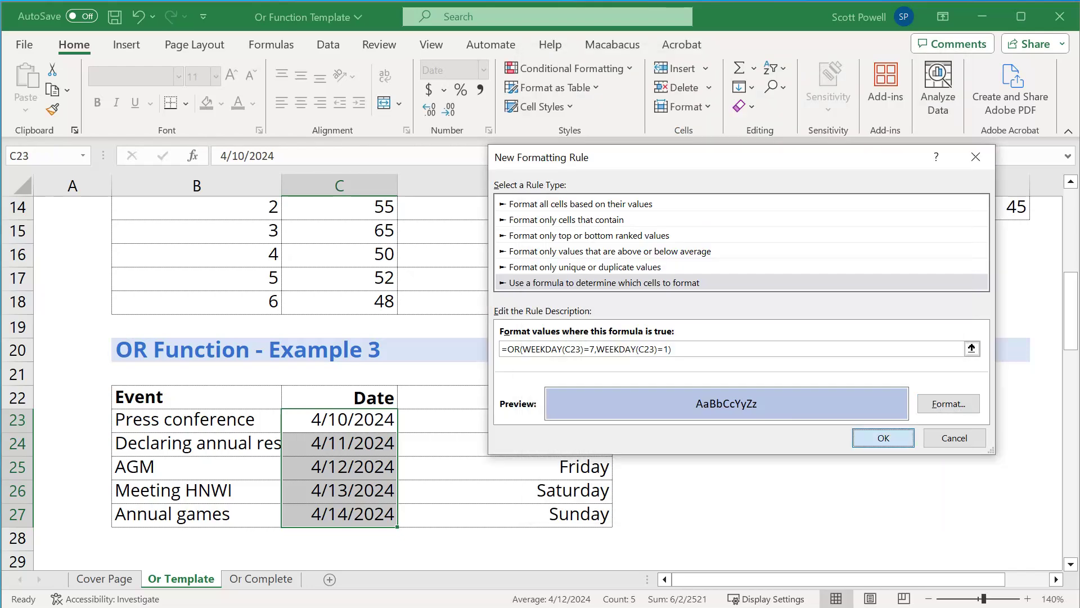
click(504, 420)
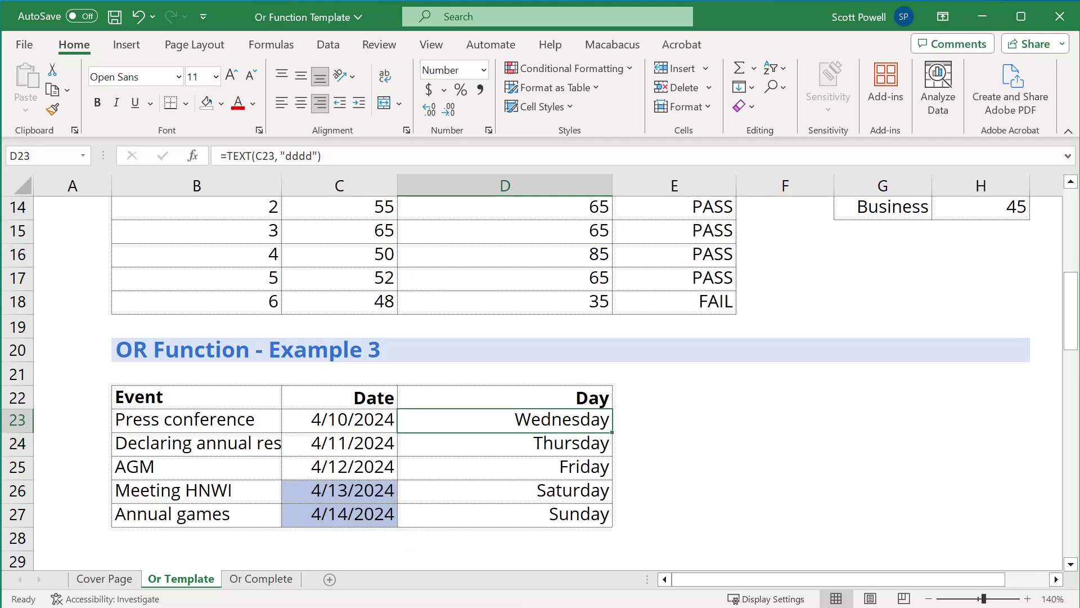